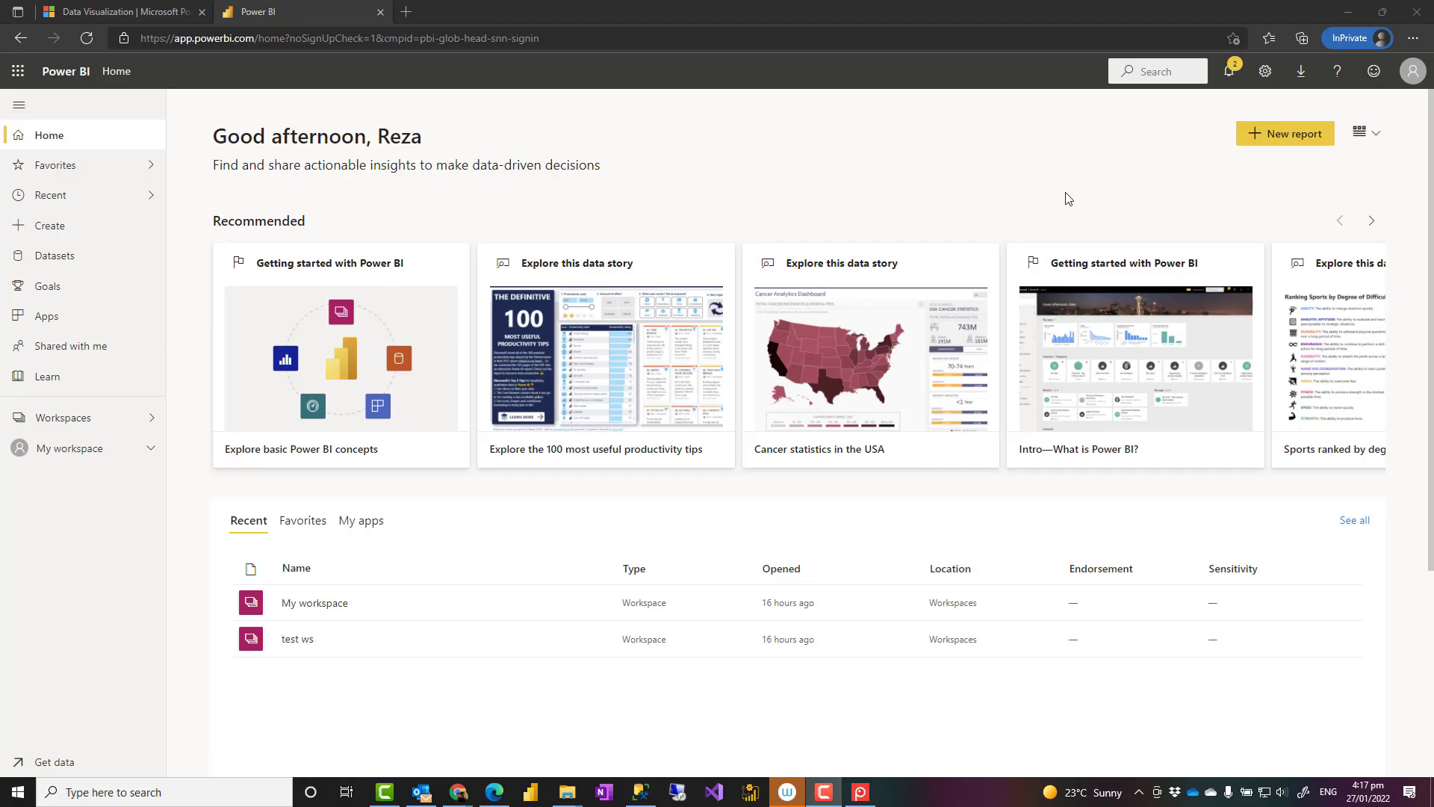
# In the Power BI browser window, view the Data Visualization page and return to Home.
pyautogui.click(856, 165)
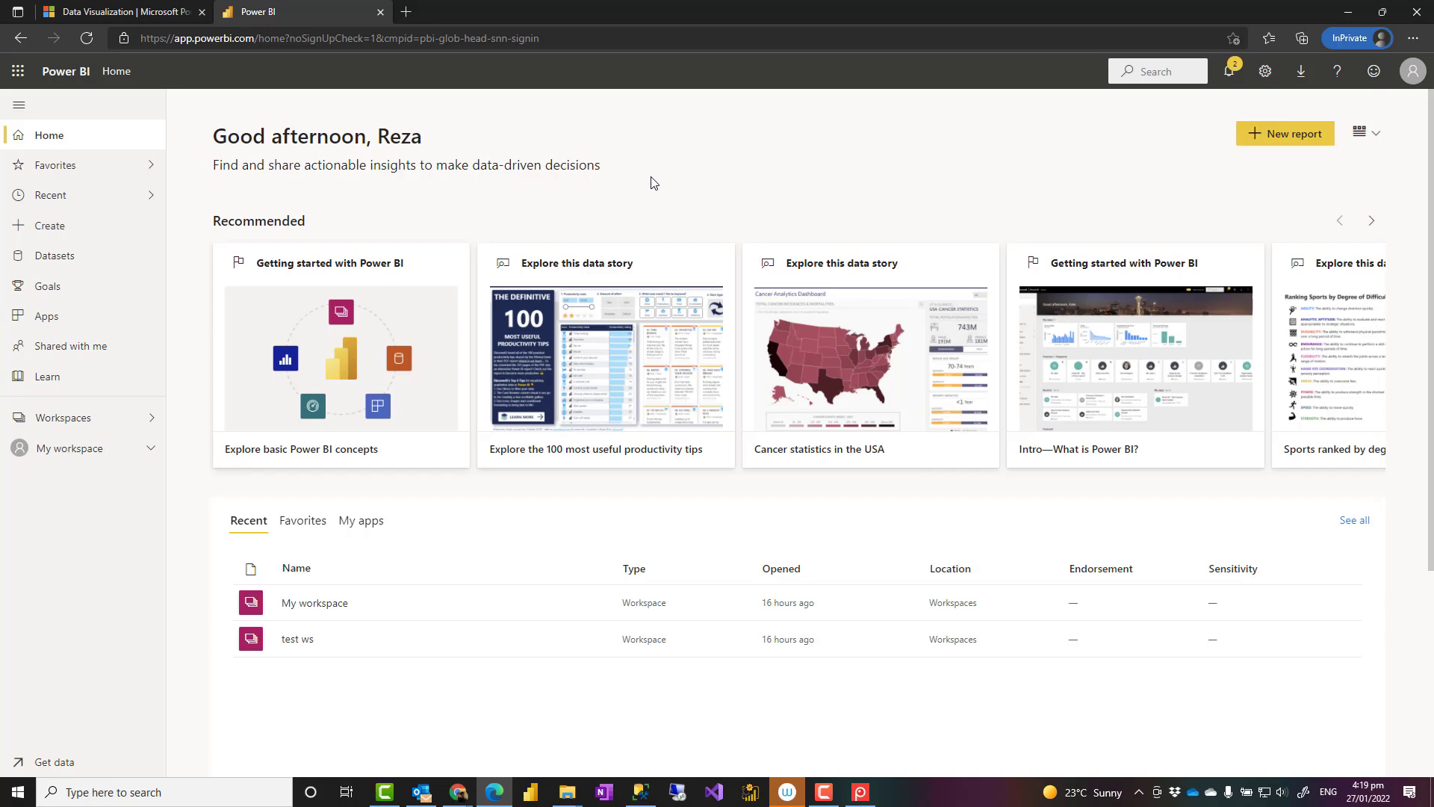
pyautogui.click(121, 12)
pyautogui.click(251, 17)
# Bring the Microsoft 365 Developer Program page to the front and scroll through it.
pyautogui.moveTo(457, 792)
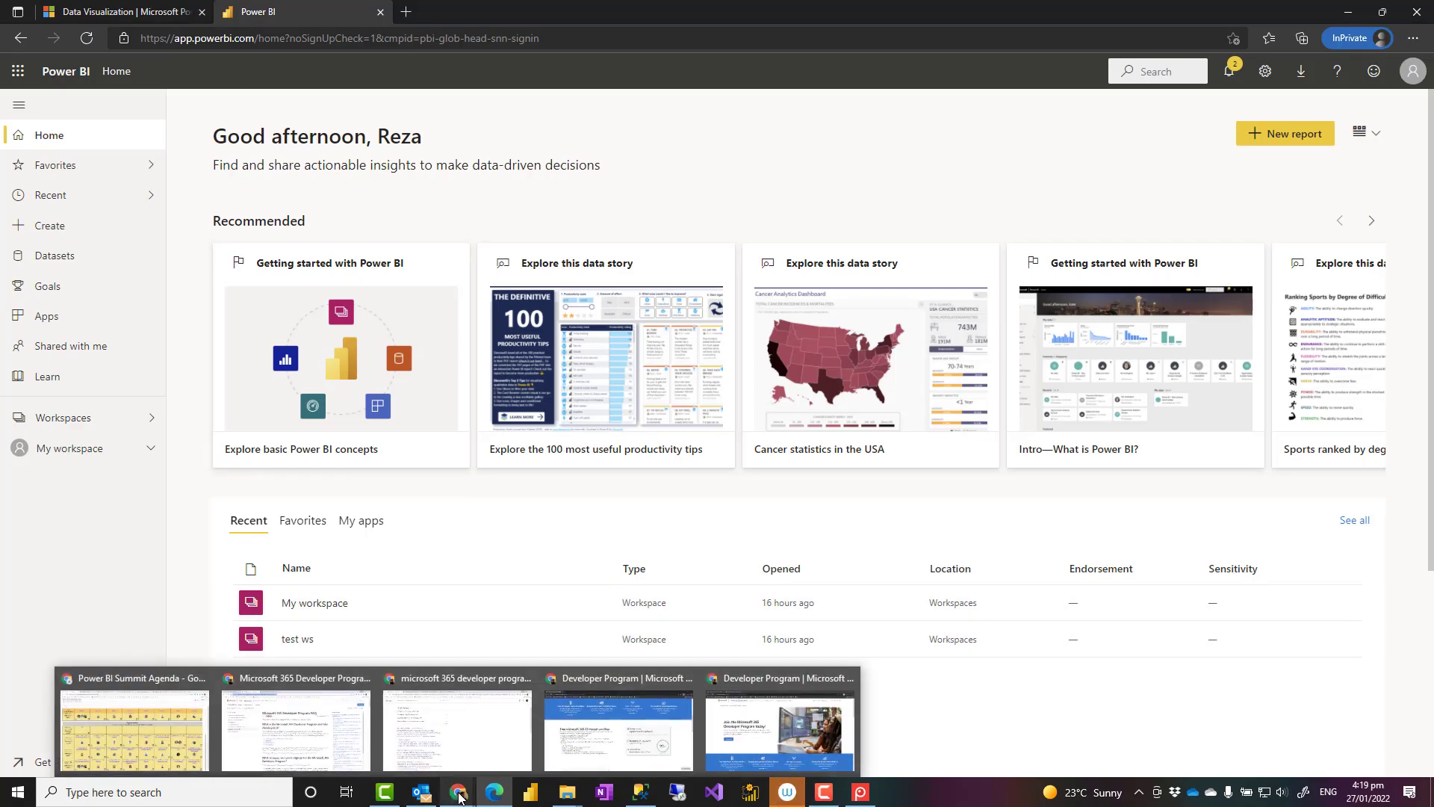
pyautogui.click(736, 739)
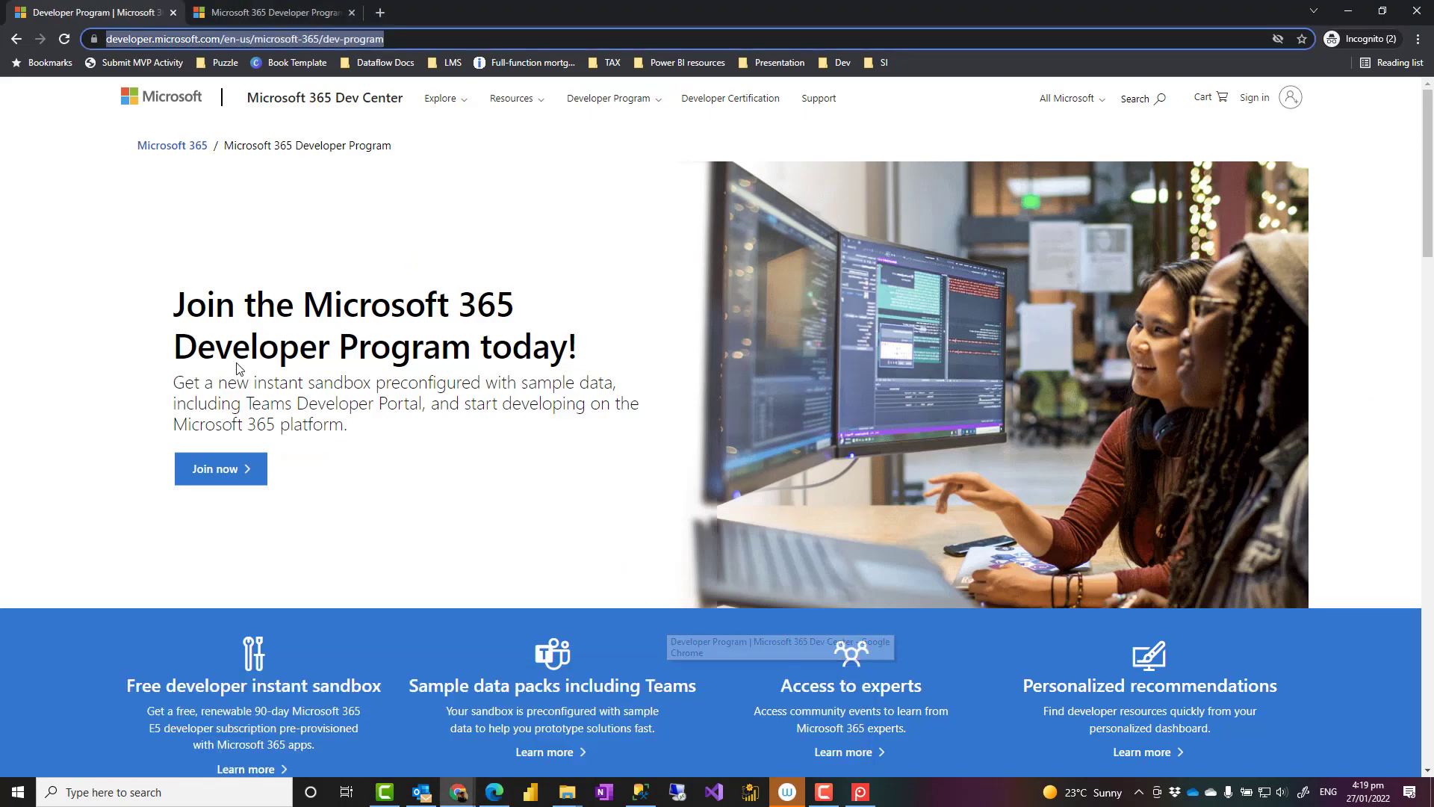
pyautogui.click(129, 366)
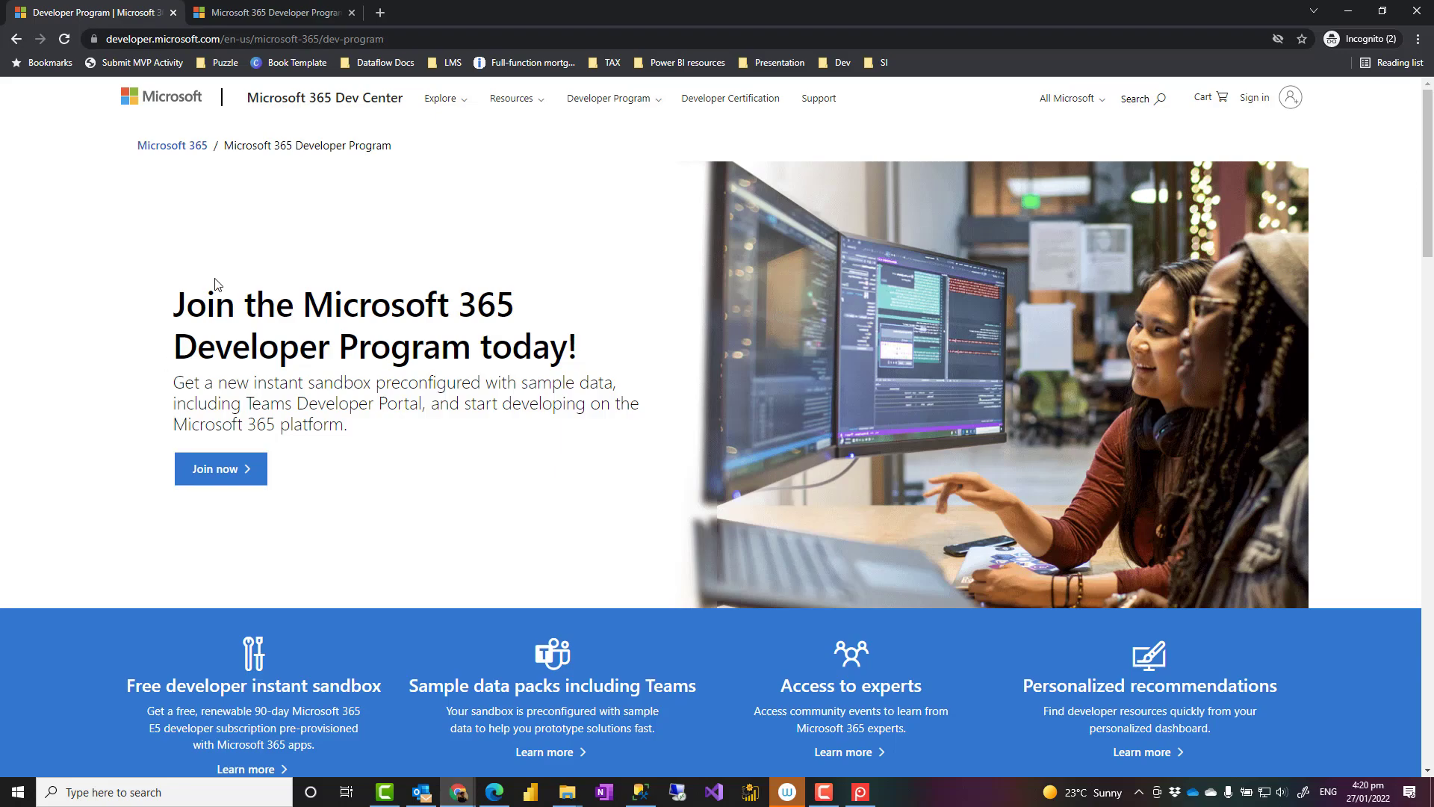
pyautogui.scroll(-4, 384, 303)
pyautogui.scroll(4, 388, 300)
# Join the Developer Program by signing in with the account email and password, staying signed in.
pyautogui.click(217, 475)
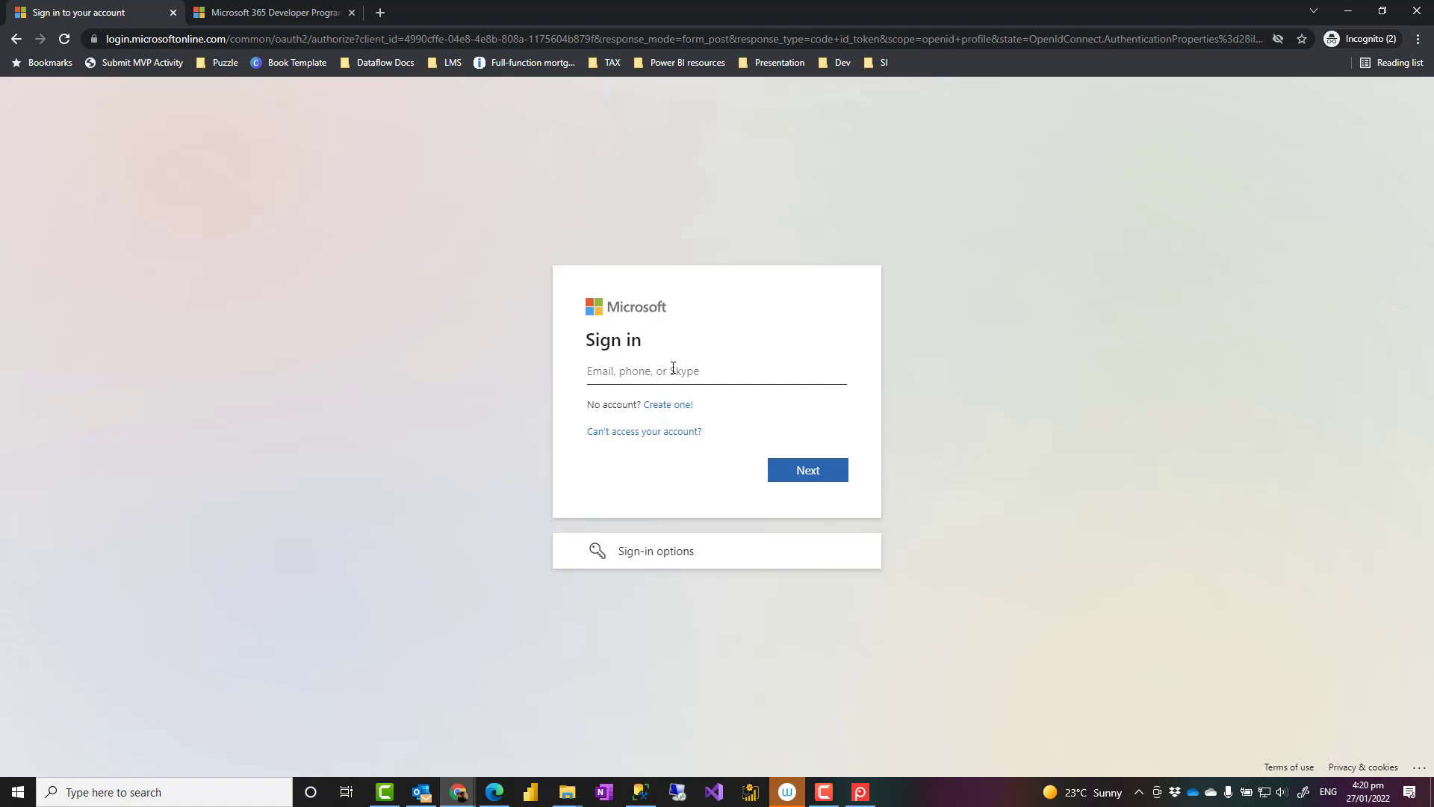
pyautogui.tripleClick(688, 377)
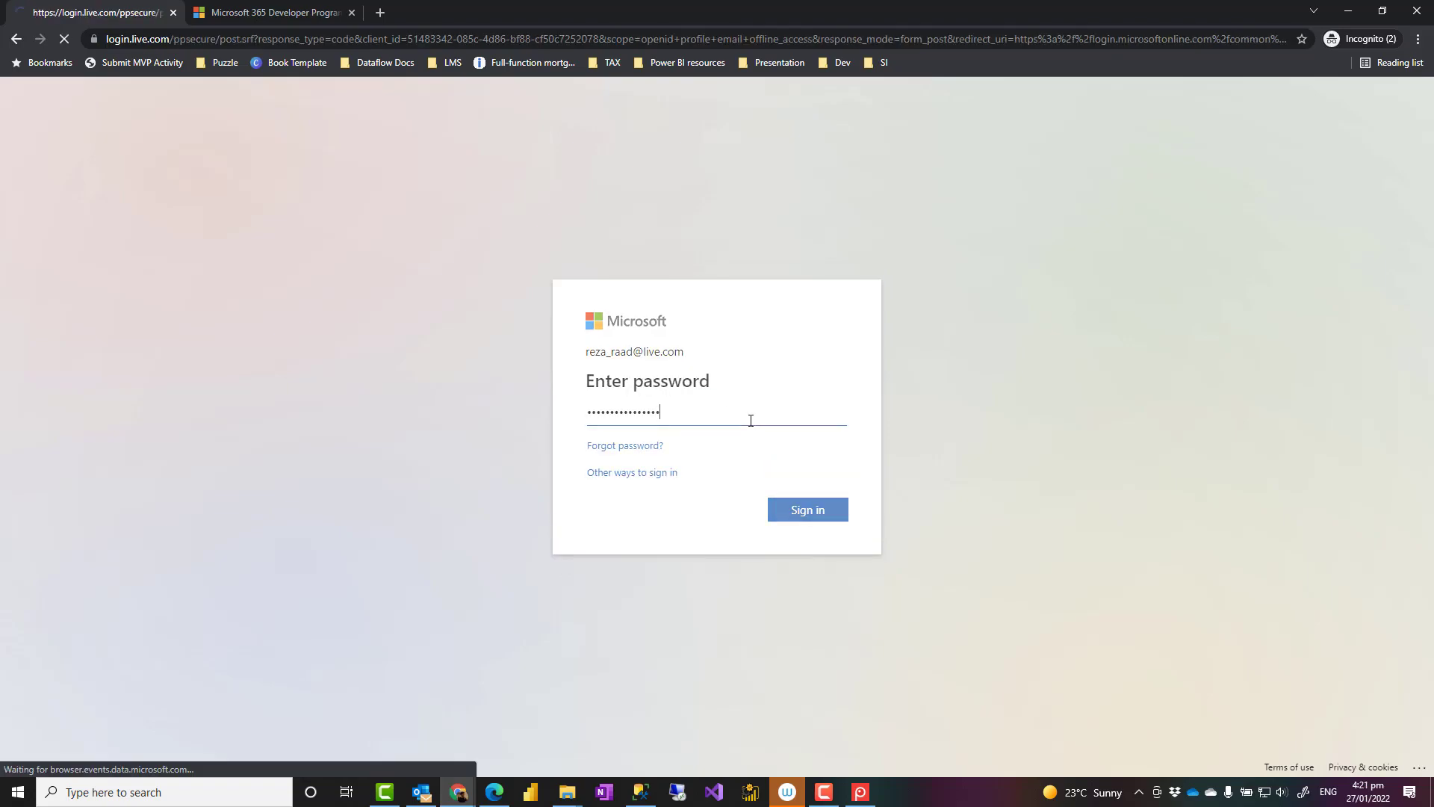
pyautogui.press('Return')
pyautogui.click(795, 516)
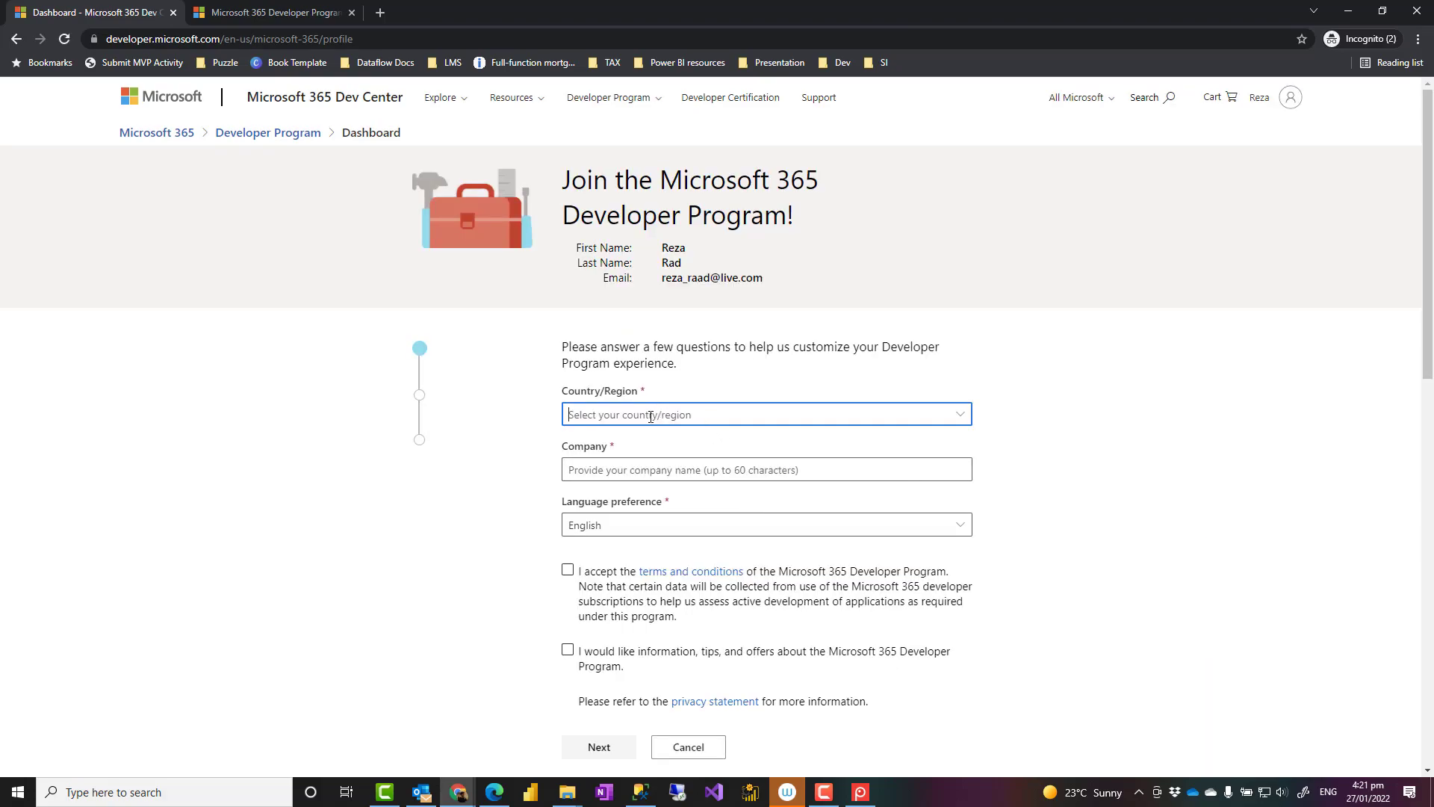
# Choose New Zealand as the Country/Region on the join form.
pyautogui.click(646, 416)
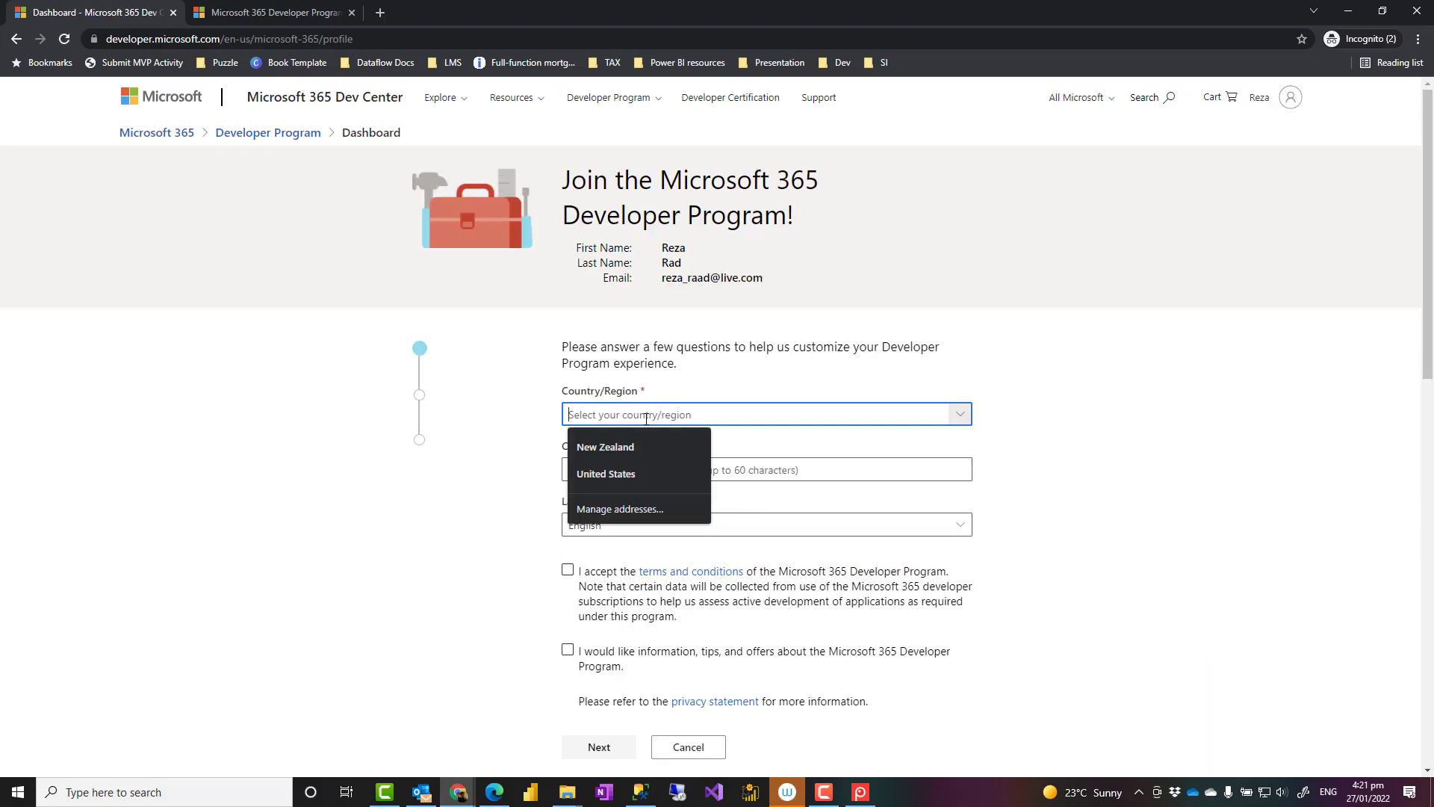
pyautogui.click(646, 416)
pyautogui.scroll(-20, 652, 426)
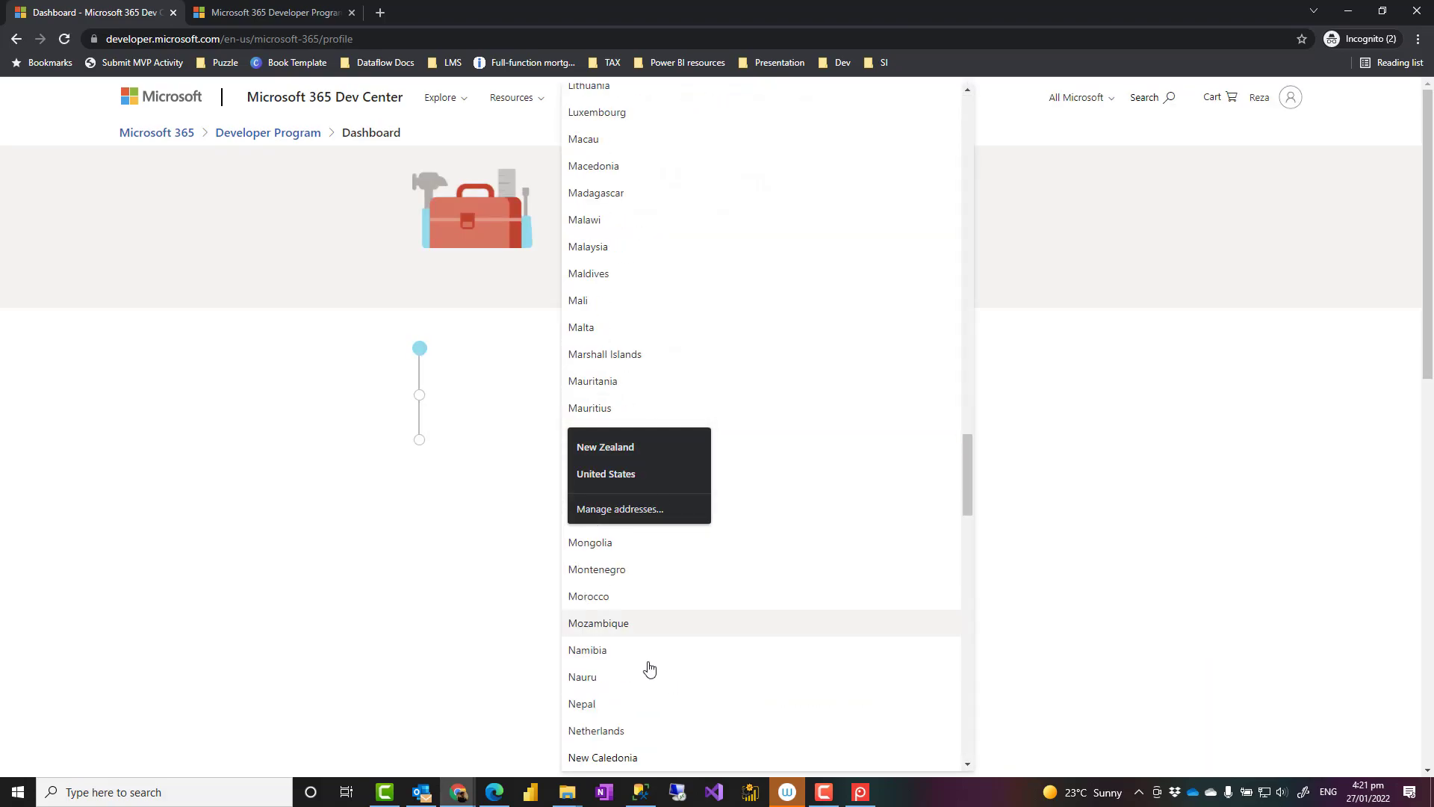
pyautogui.scroll(-2, 646, 705)
pyautogui.click(617, 713)
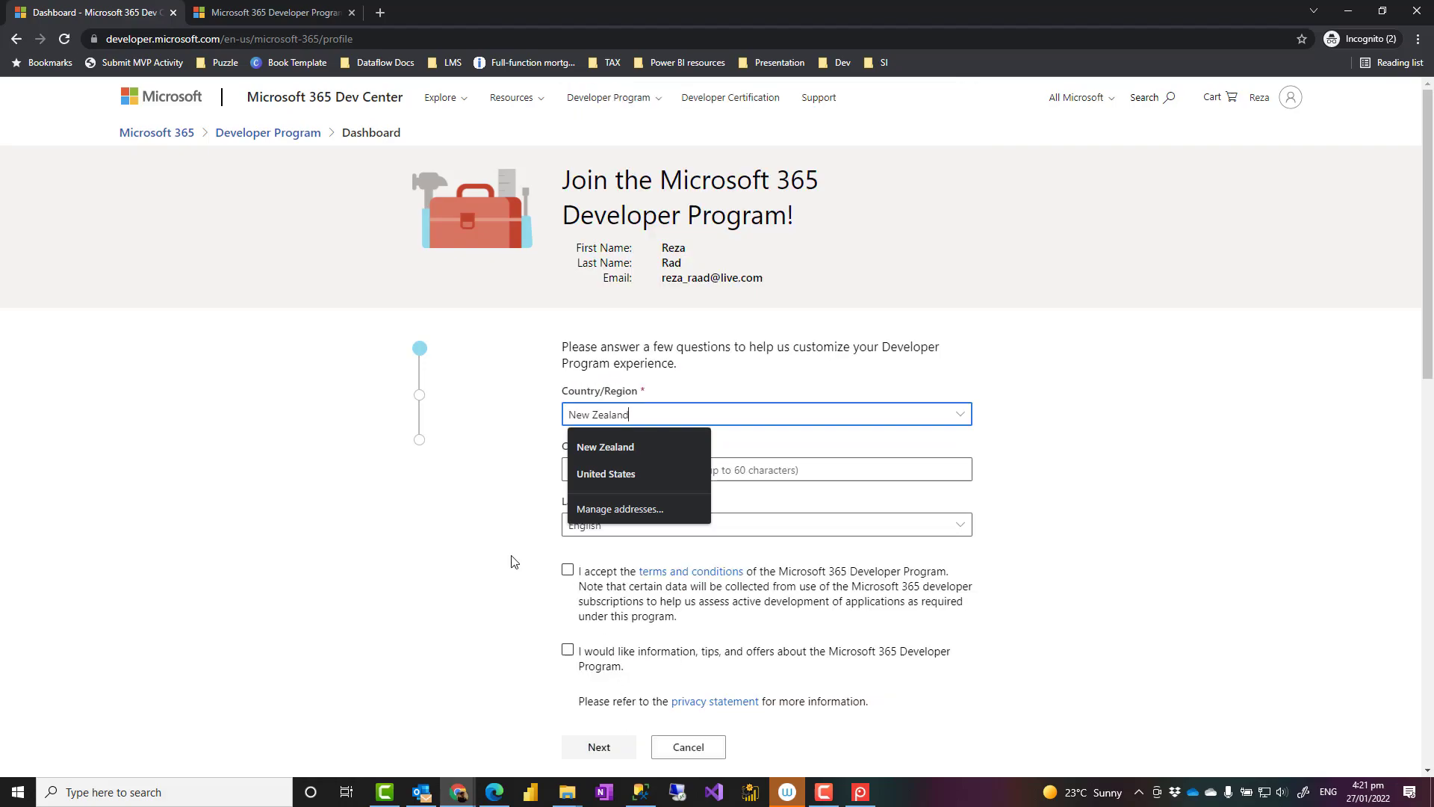
pyautogui.click(361, 544)
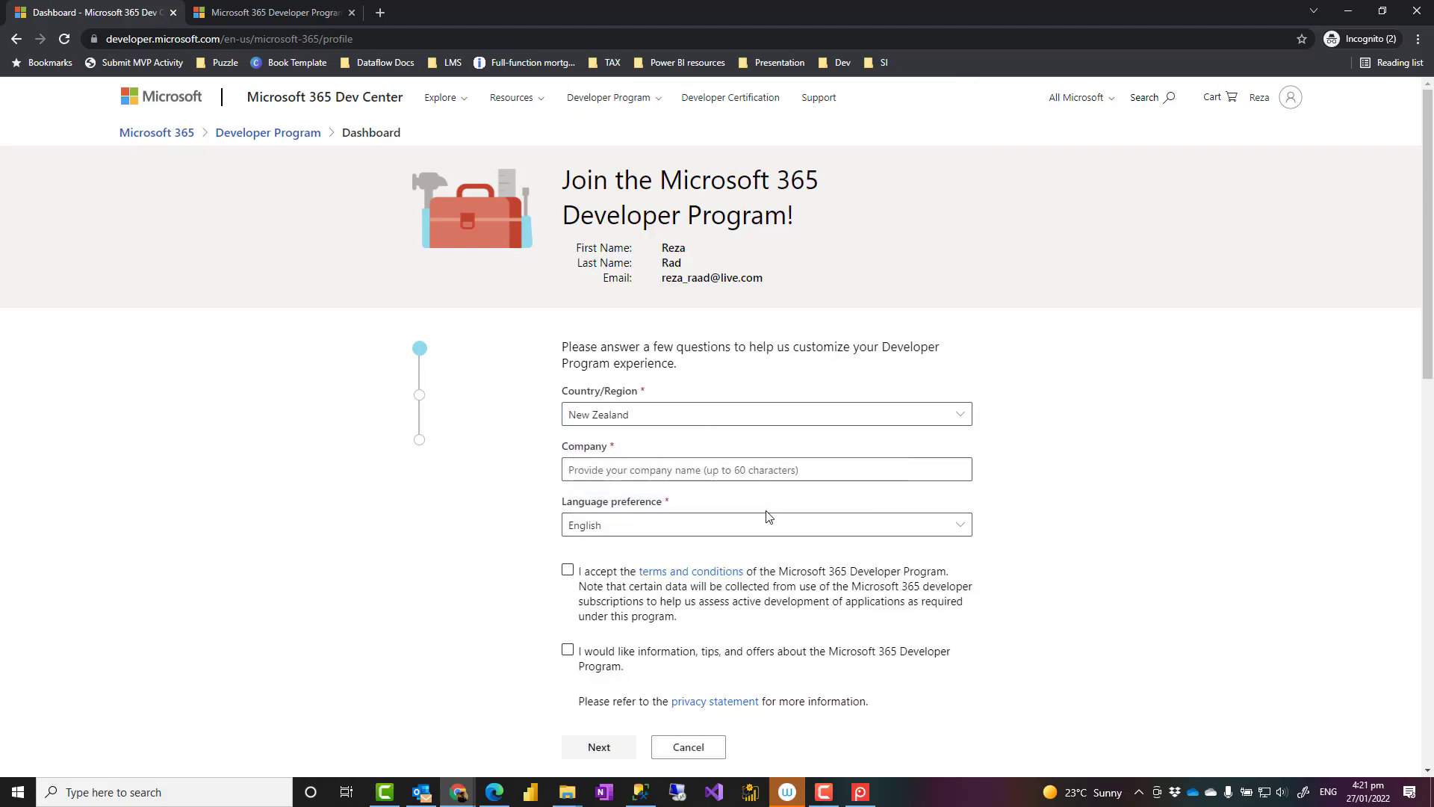
# Fill in company RADACAD Systems Limited from the suggestion, accept the terms, and continue.
pyautogui.click(642, 469)
pyautogui.write('RA')
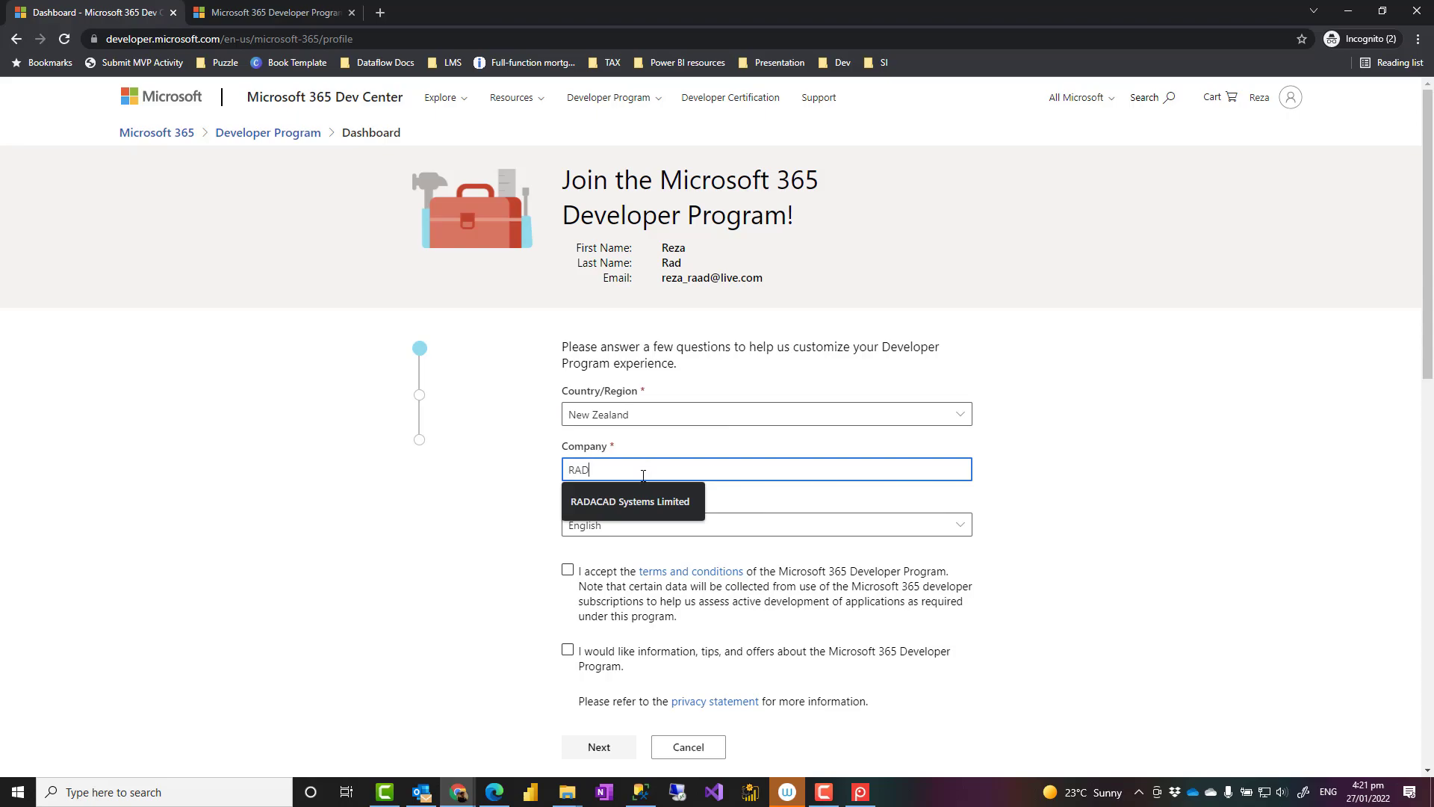
pyautogui.write('D Systems Limited')
pyautogui.click(630, 505)
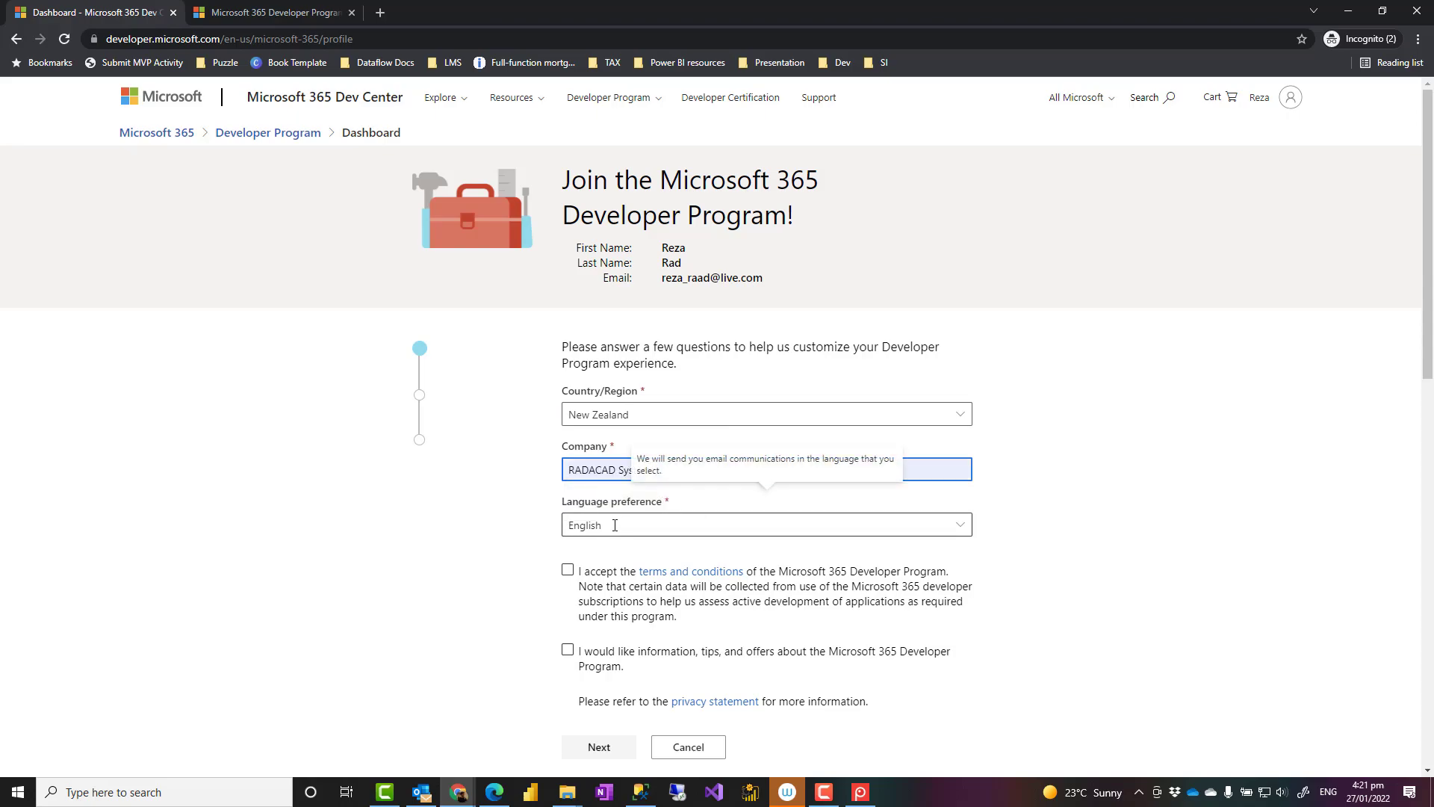
pyautogui.click(568, 571)
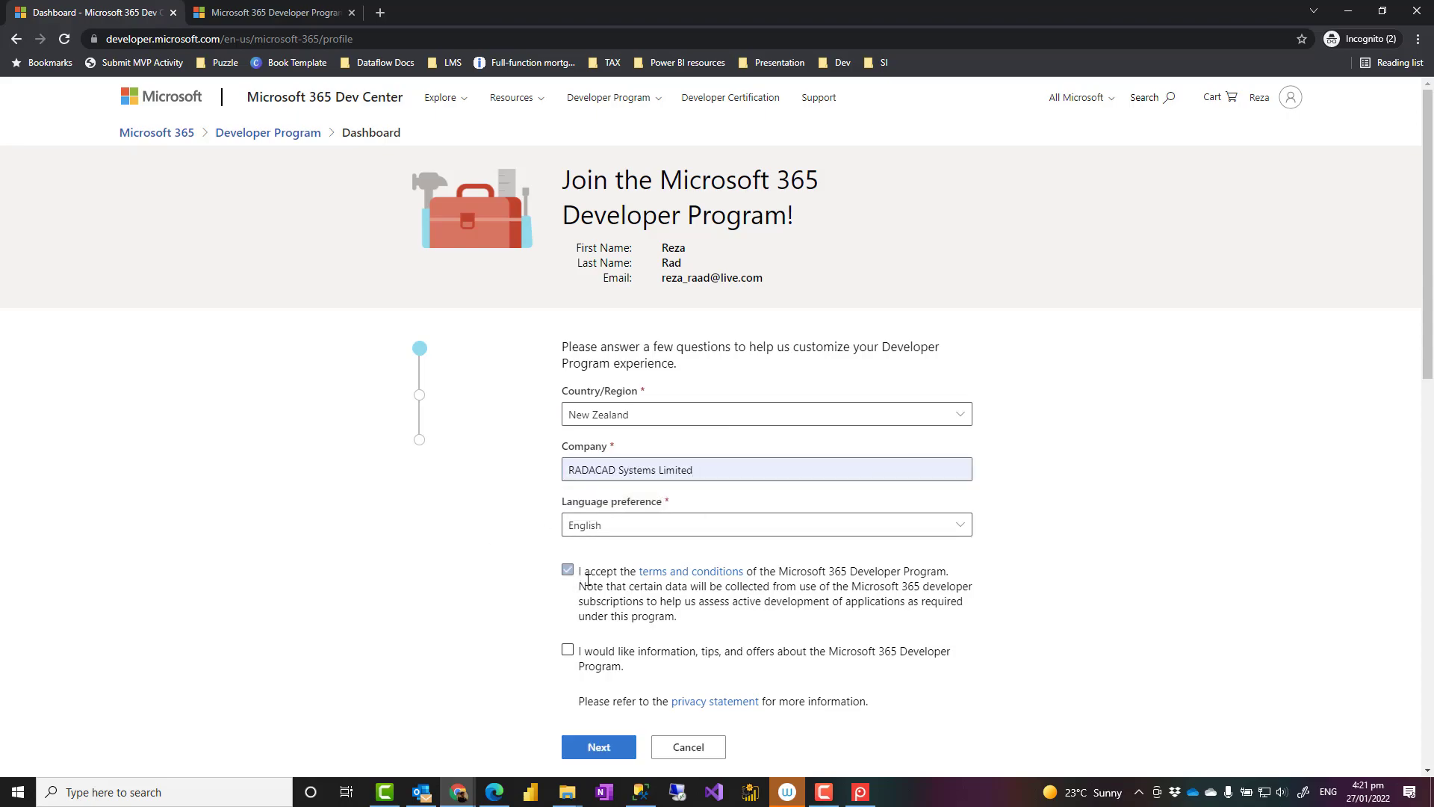
pyautogui.scroll(-1, 533, 525)
pyautogui.click(593, 676)
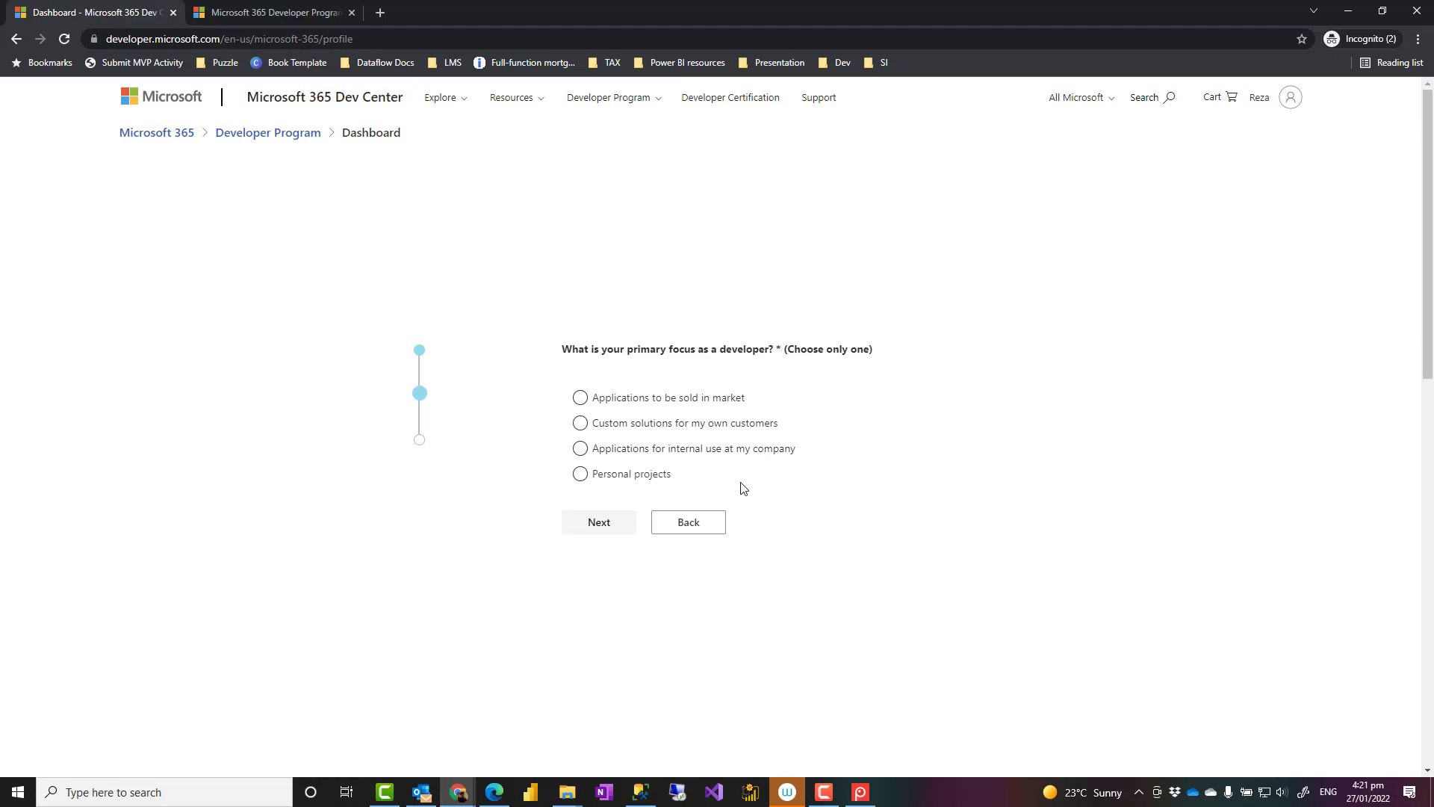
# Set the developer focus to Personal projects, continue, and tick Power Platform as the interest.
pyautogui.click(580, 474)
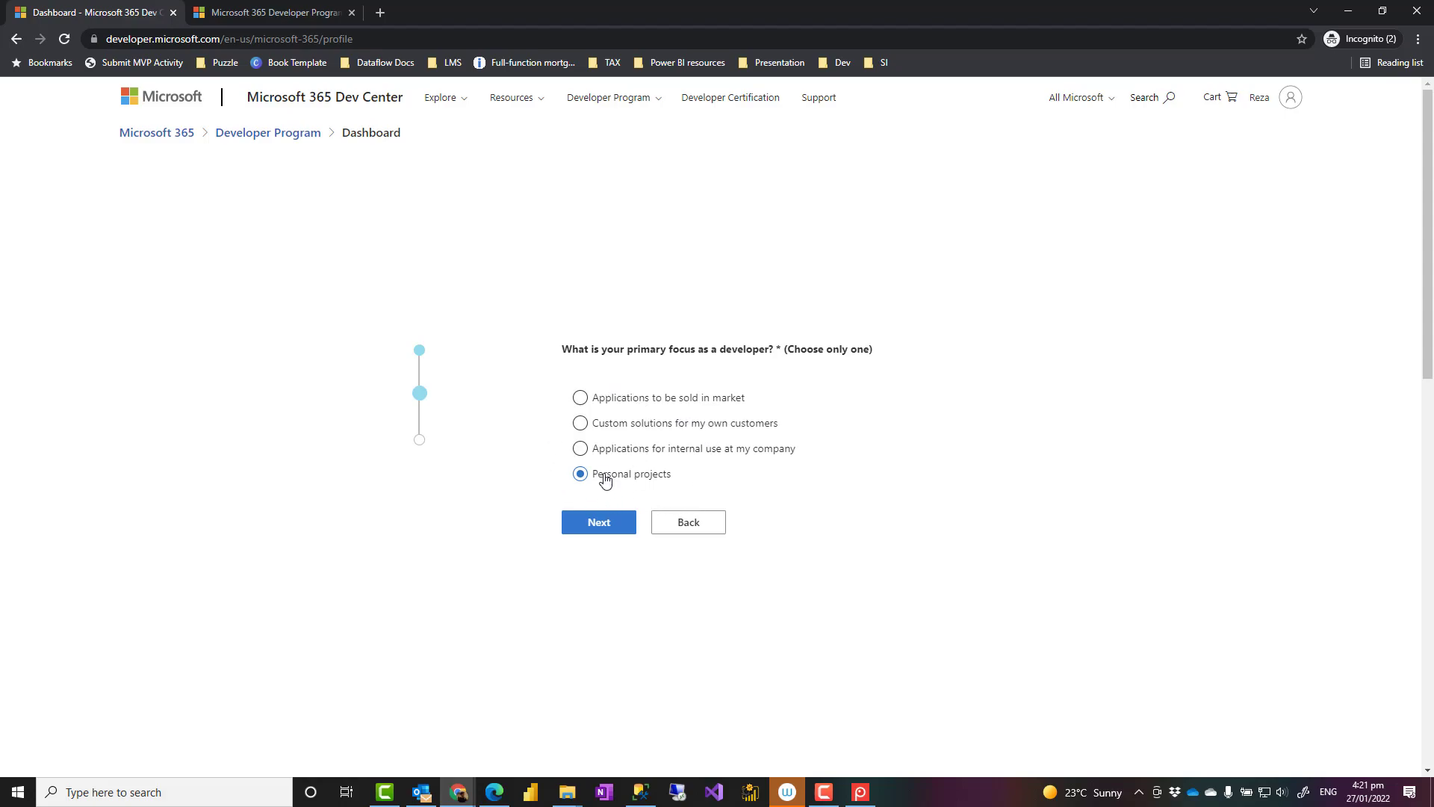
pyautogui.click(581, 423)
pyautogui.click(581, 478)
pyautogui.click(595, 522)
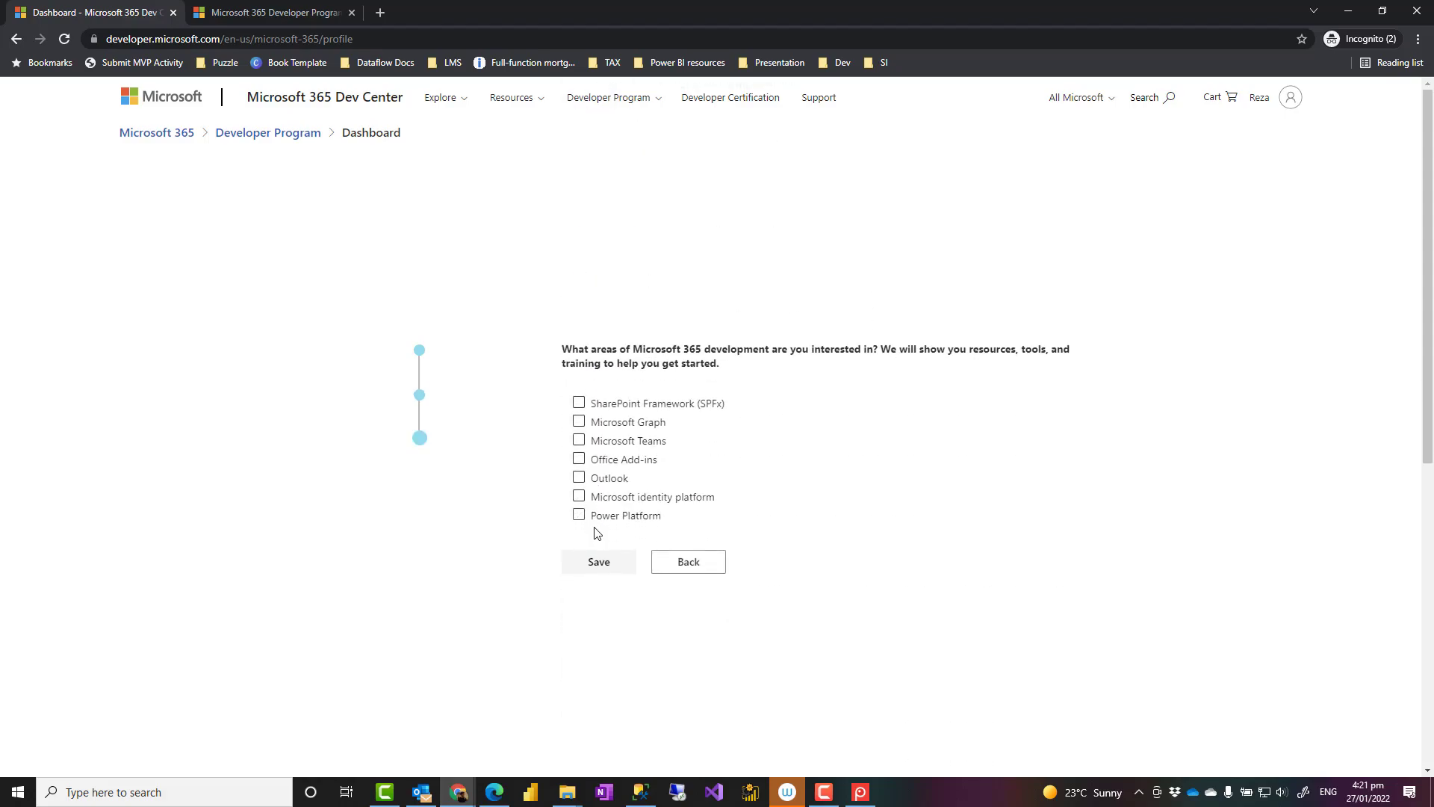
pyautogui.click(579, 513)
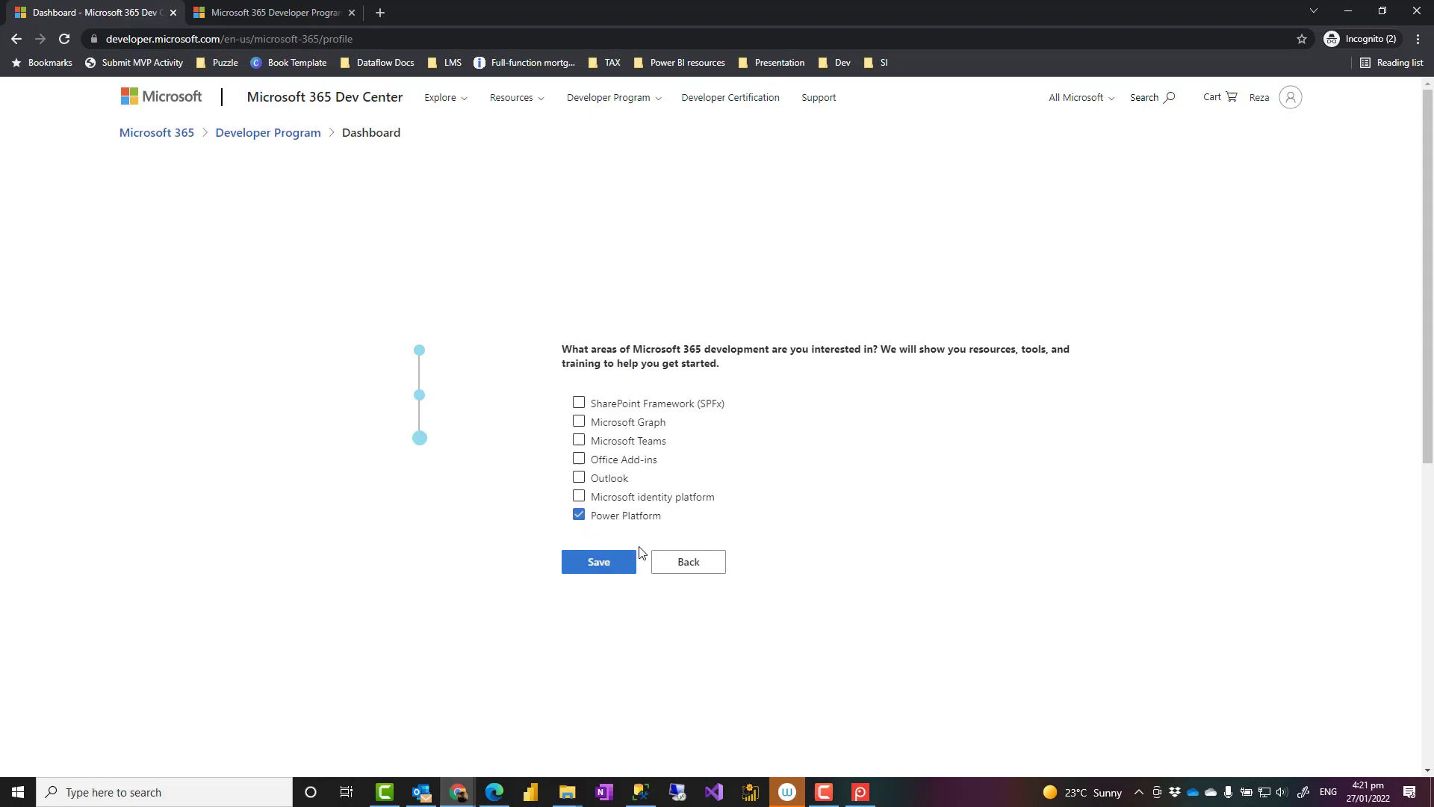
# Save the profile with Power Platform as the chosen development interest.
pyautogui.click(591, 566)
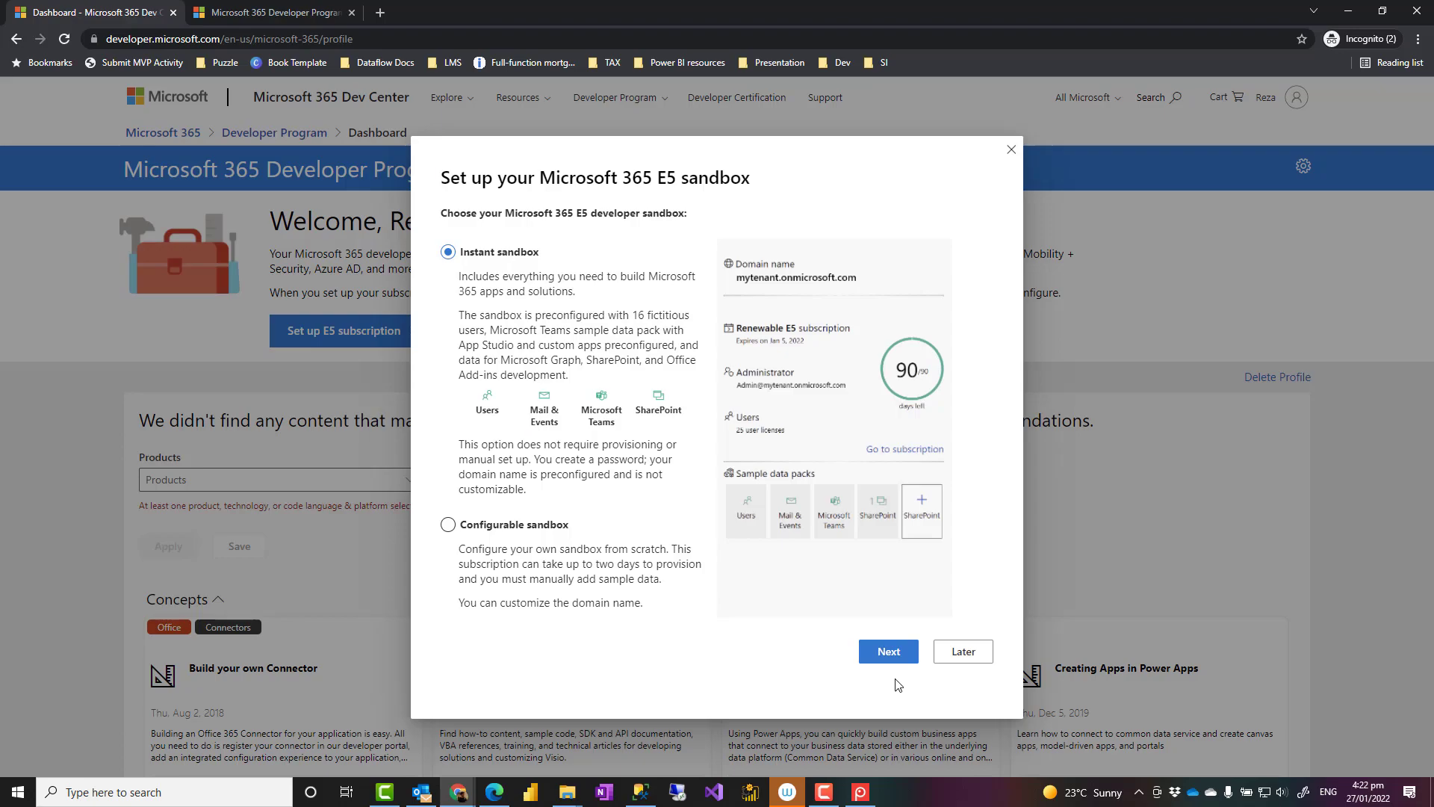
pyautogui.click(889, 652)
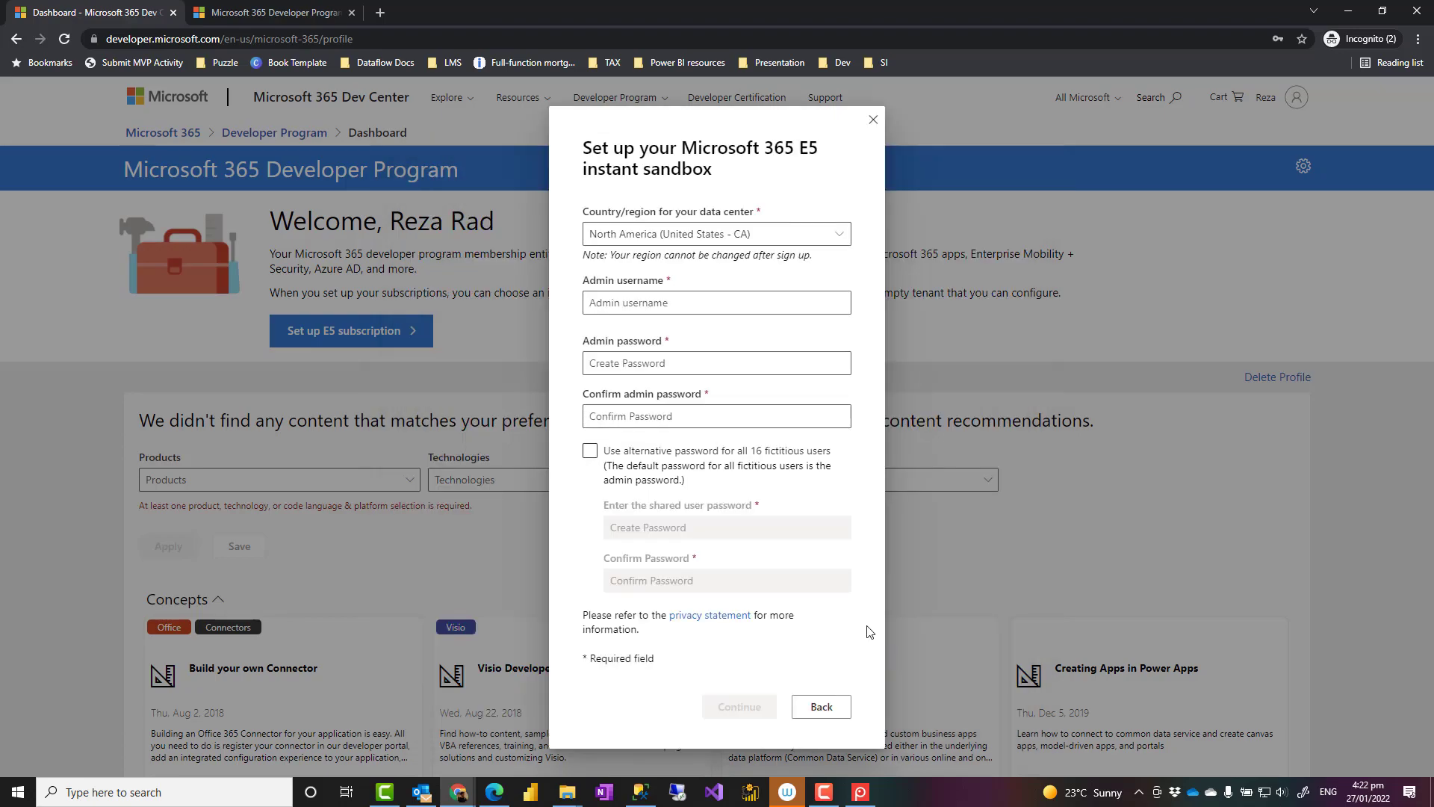
pyautogui.tripleClick(675, 231)
pyautogui.click(675, 231)
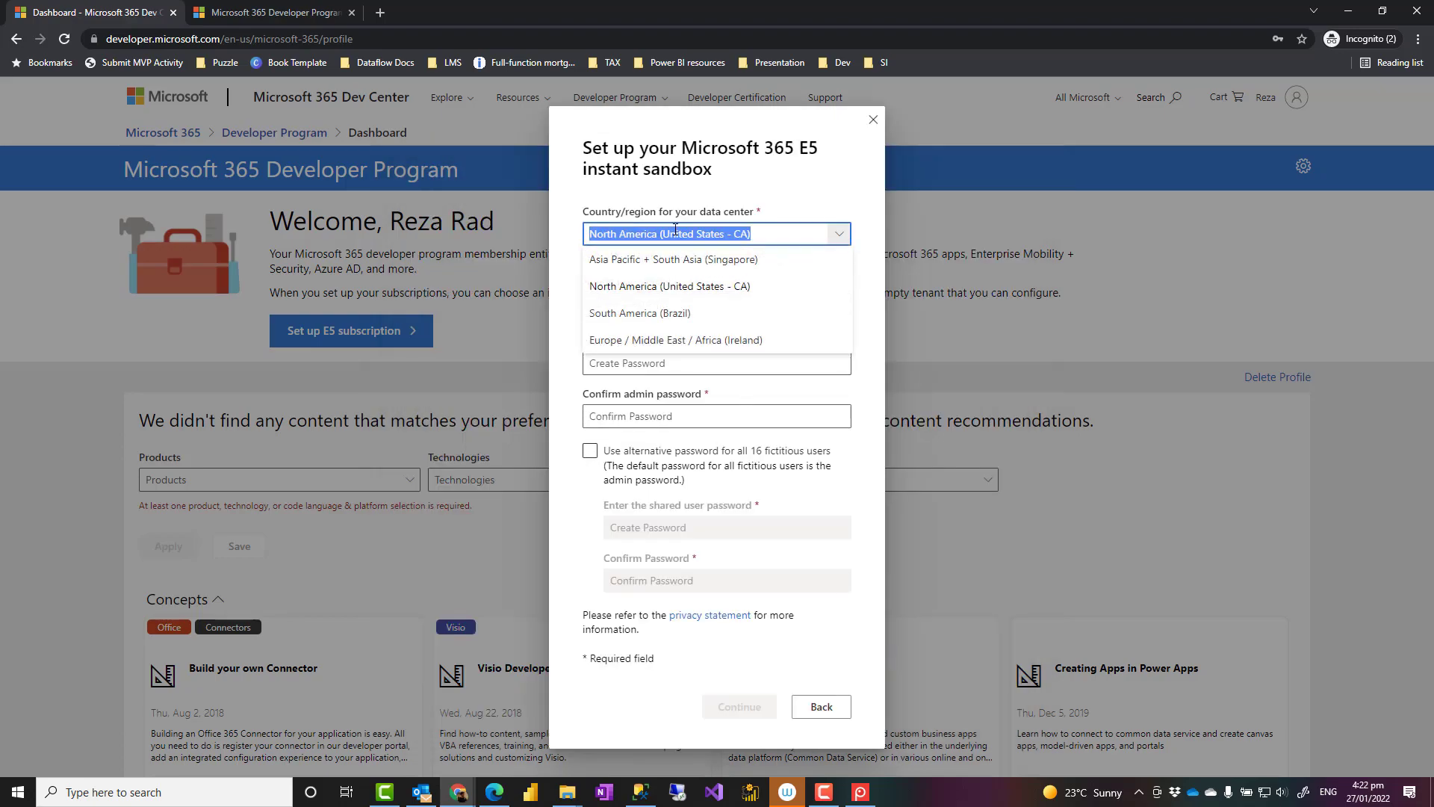
pyautogui.click(709, 286)
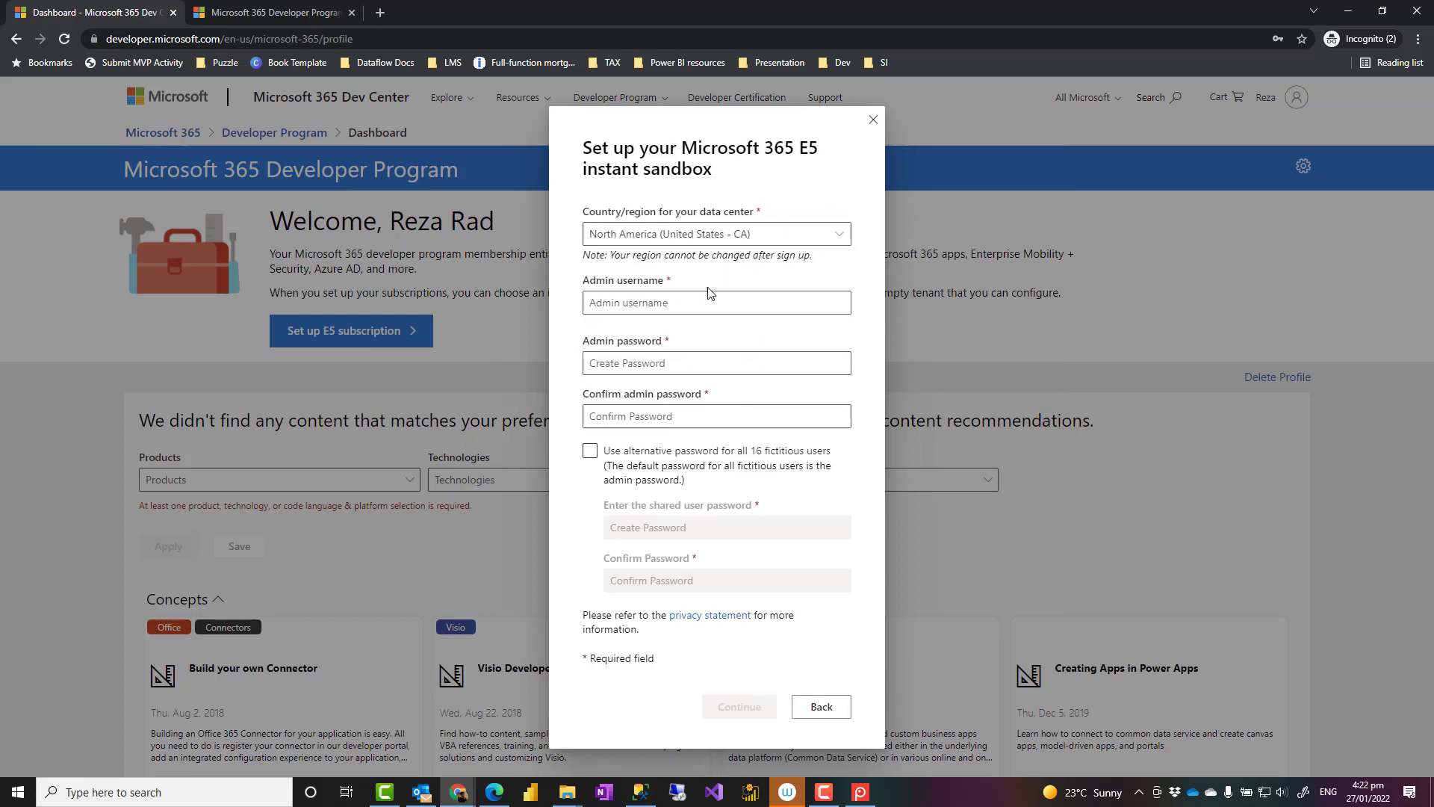
pyautogui.click(676, 459)
pyautogui.click(594, 457)
# Close the sandbox dialog and check the Power BI account's licence type, shown as Pro.
pyautogui.click(874, 122)
pyautogui.click(492, 793)
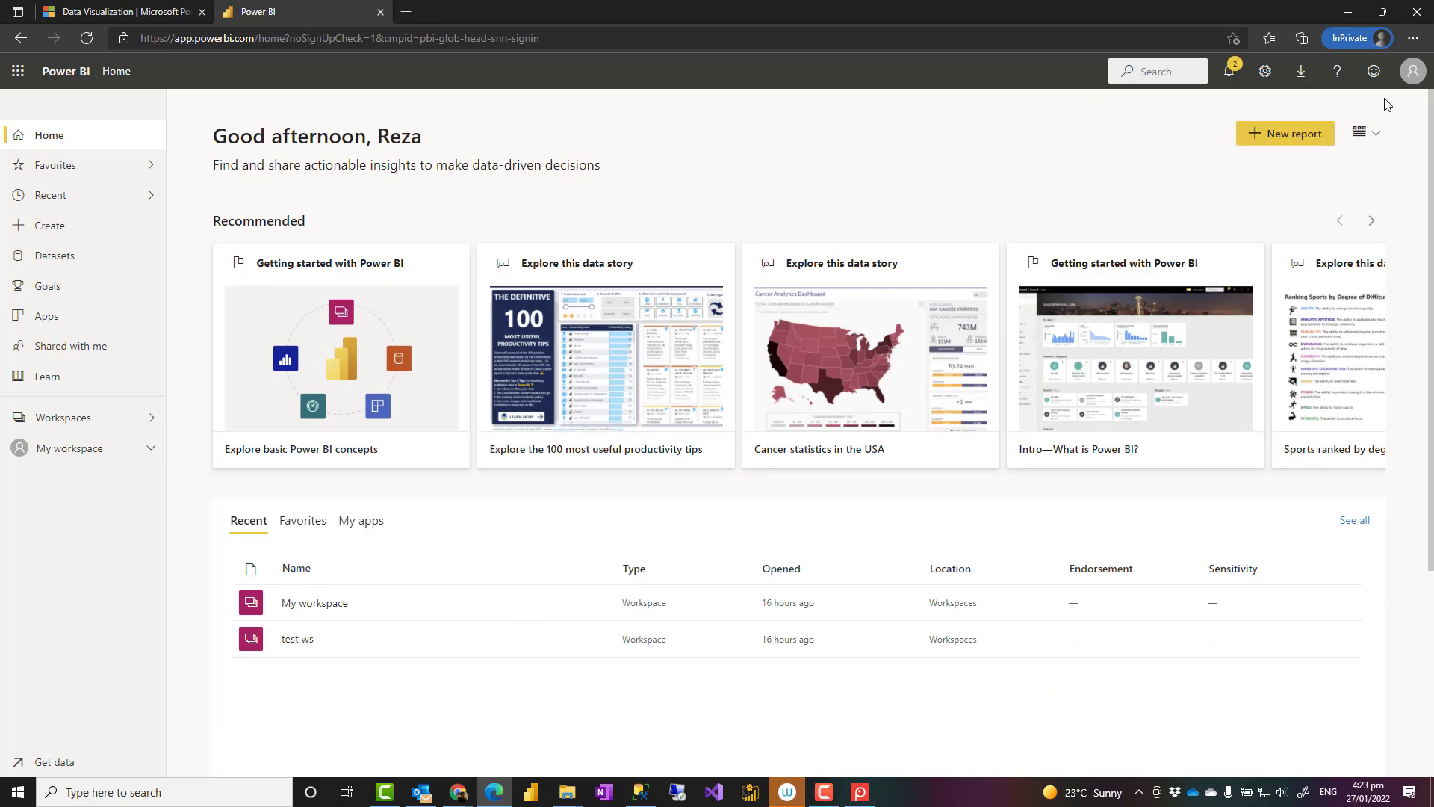
pyautogui.click(1412, 73)
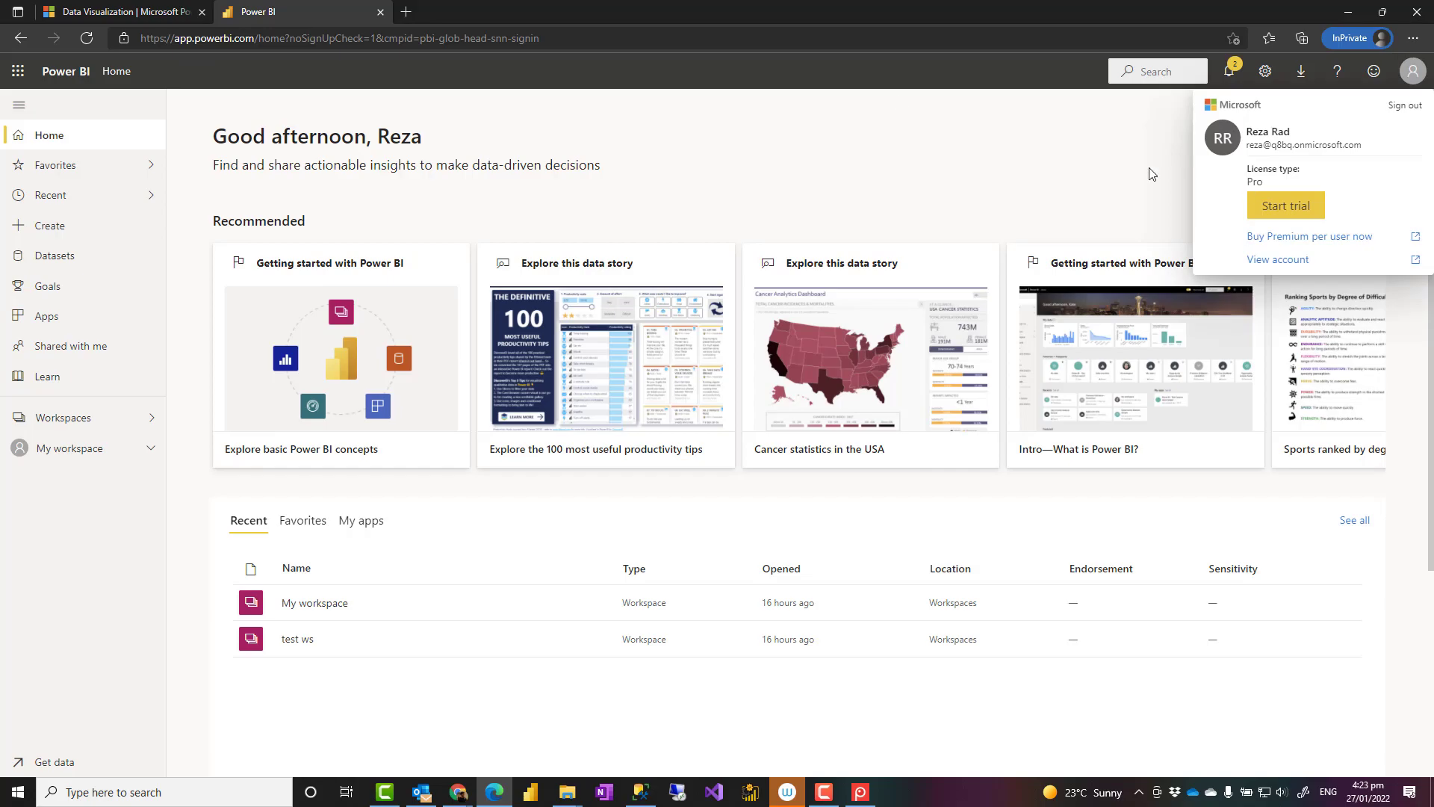
# In a new browser tab, go to portal.office.com.
pyautogui.click(408, 13)
pyautogui.write('portal.offi')
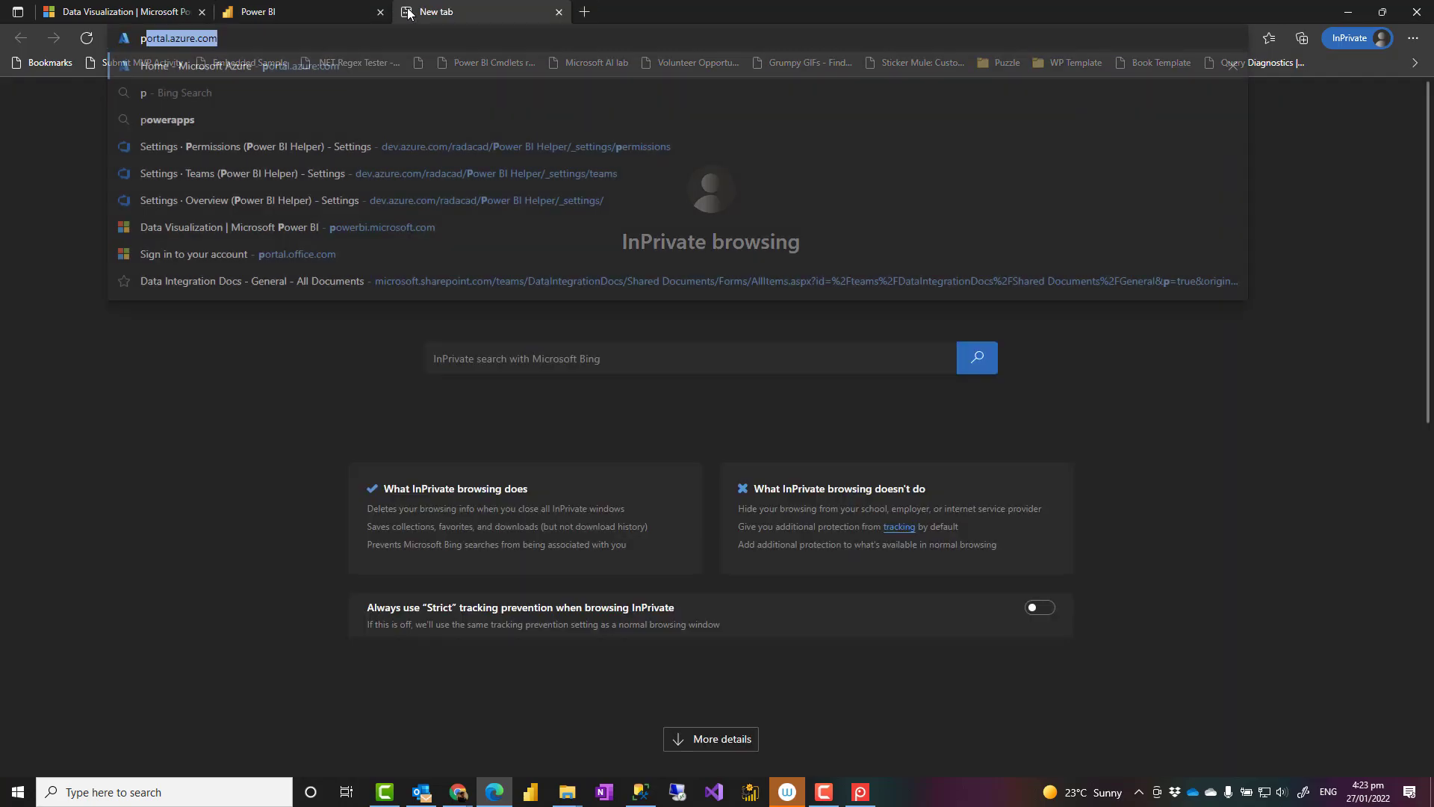
pyautogui.press('Return')
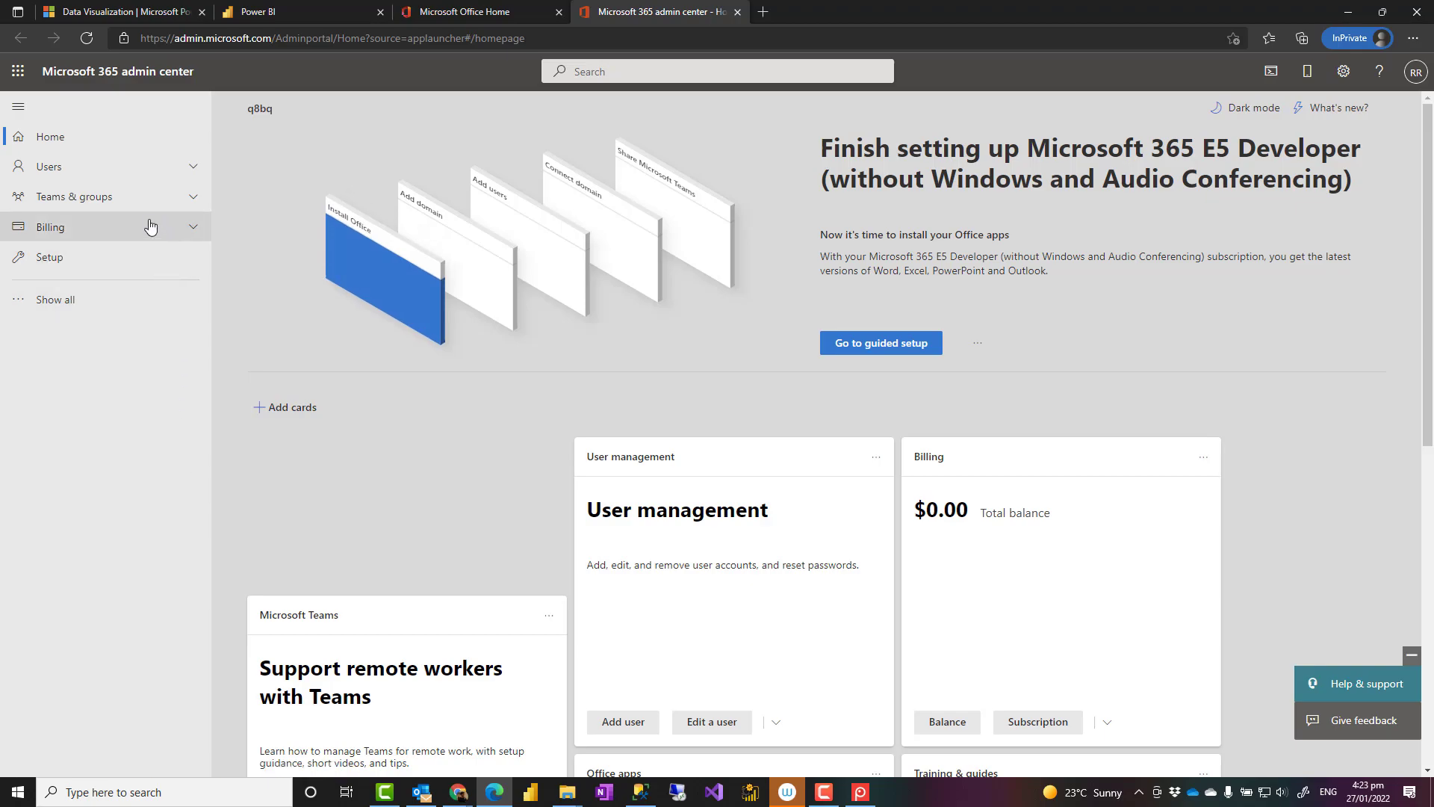
# Open Users > Active users and scroll through the E5 Developer-licensed sandbox users.
pyautogui.click(182, 169)
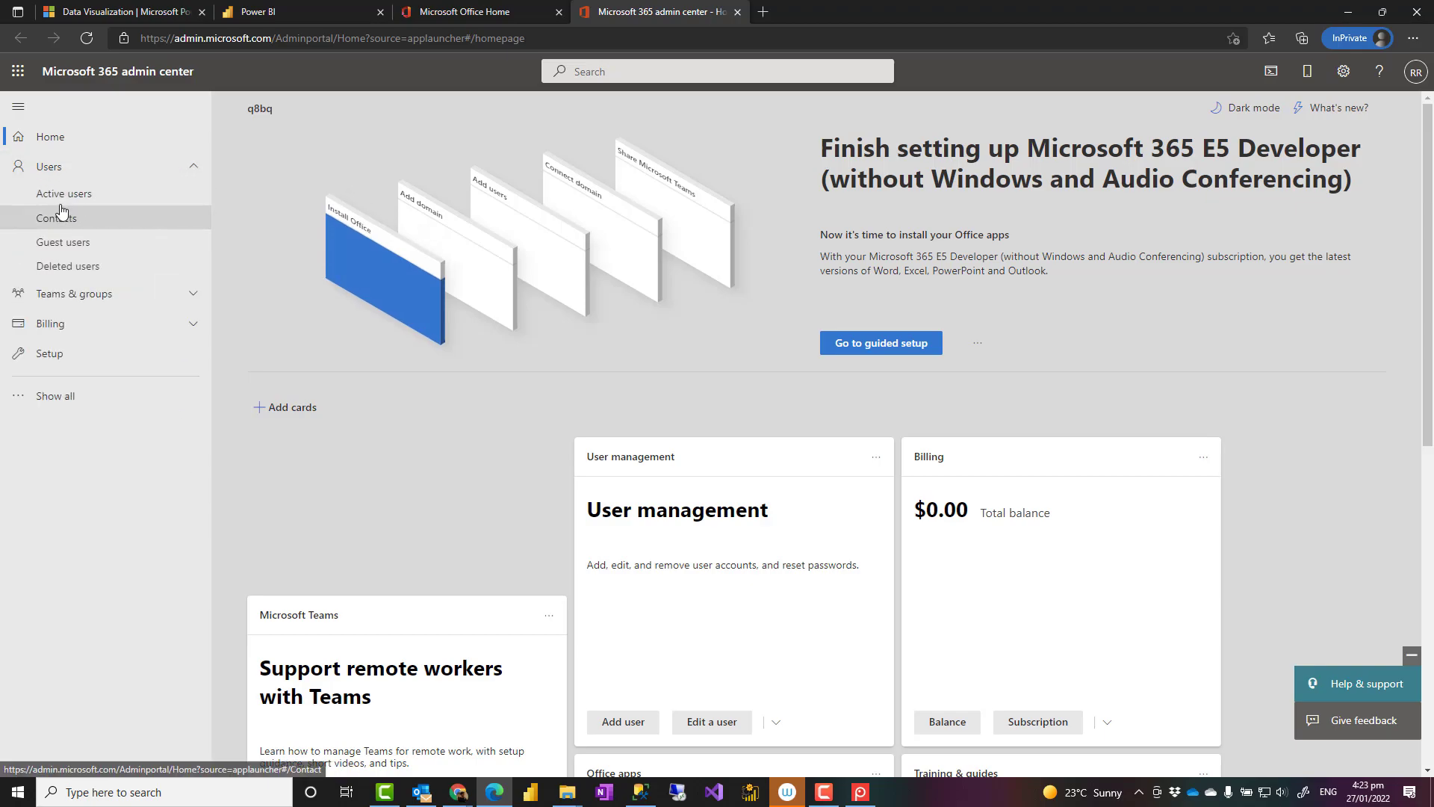
pyautogui.click(71, 196)
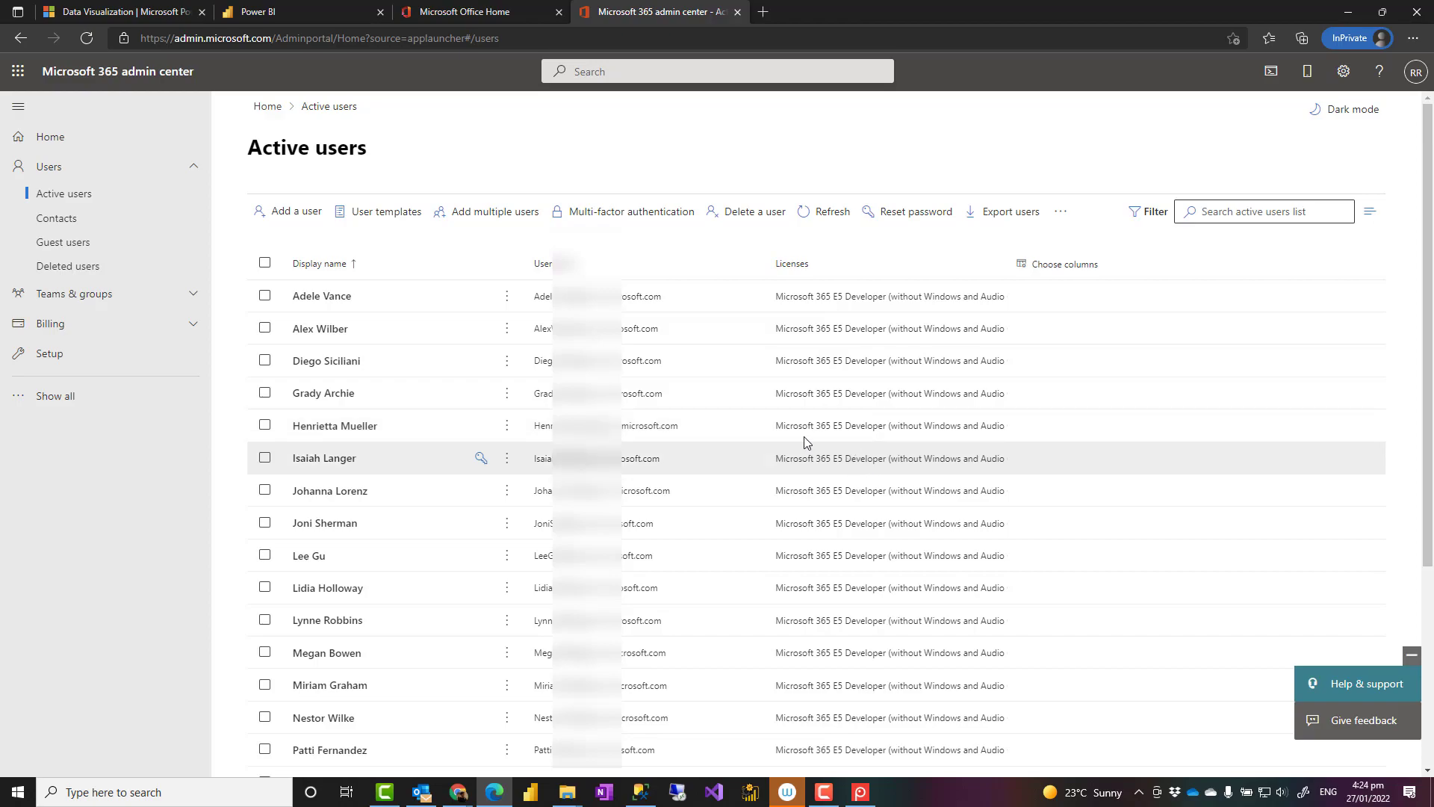
pyautogui.scroll(-5, 657, 452)
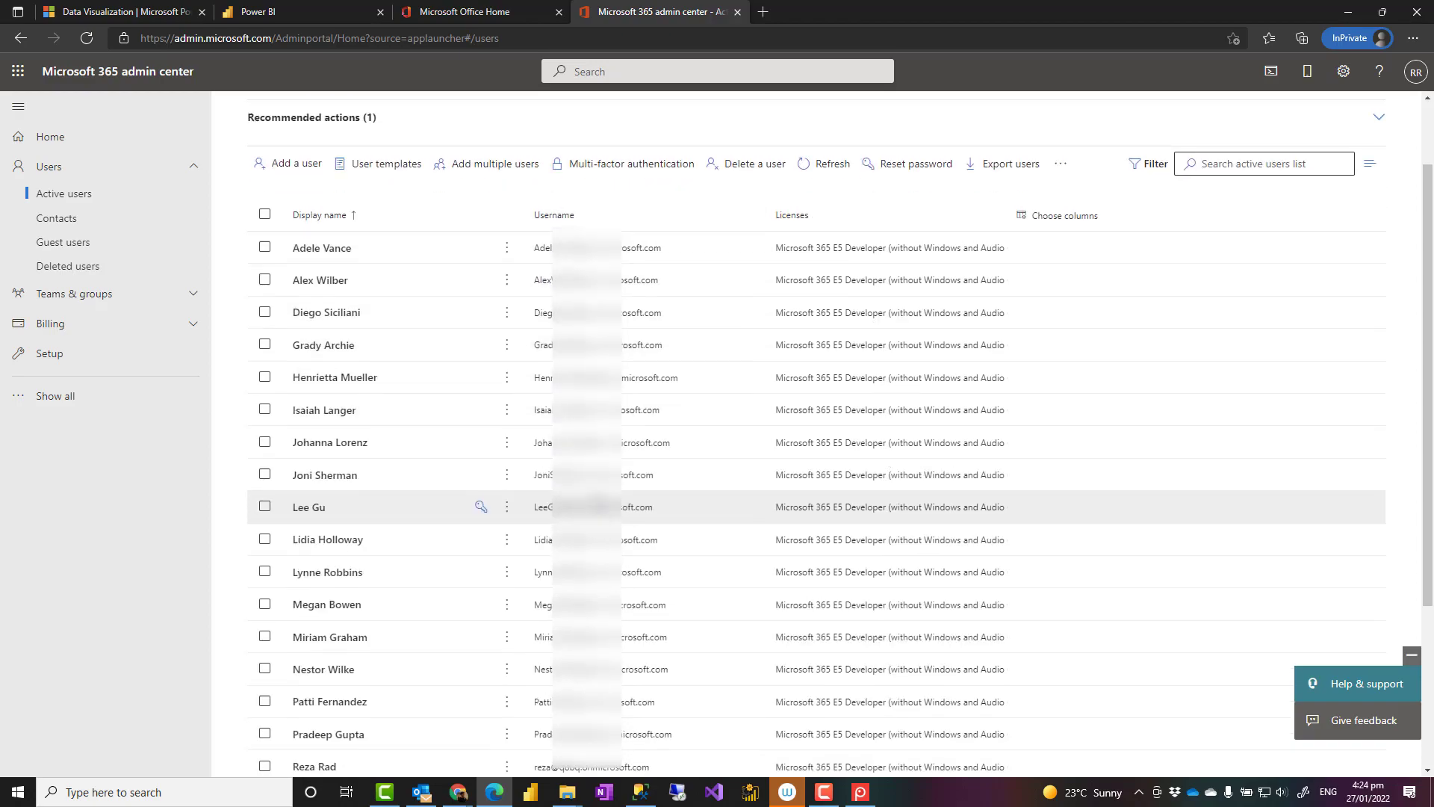
pyautogui.scroll(5, 475, 504)
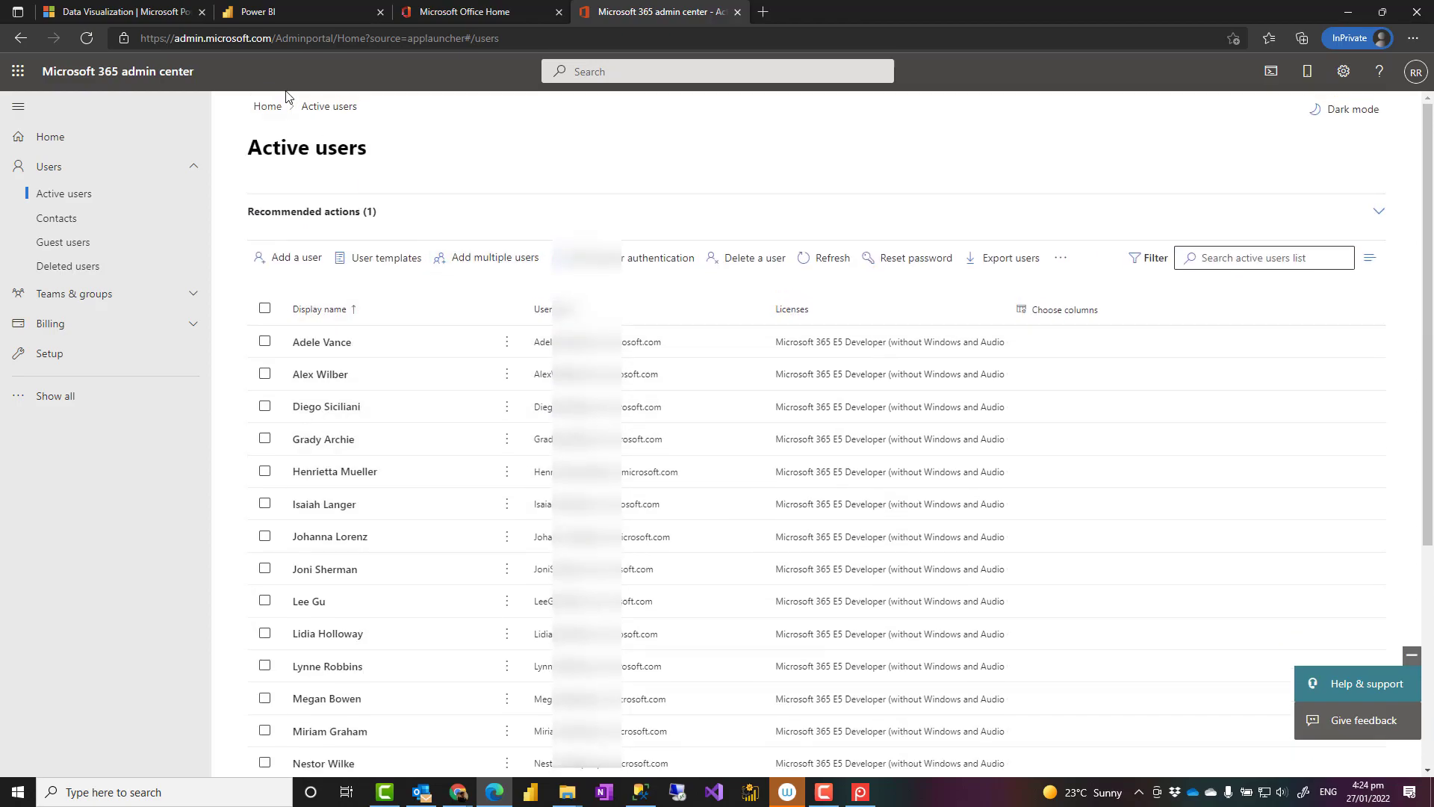
# Return to the Power BI tab and close the account details panel.
pyautogui.click(269, 16)
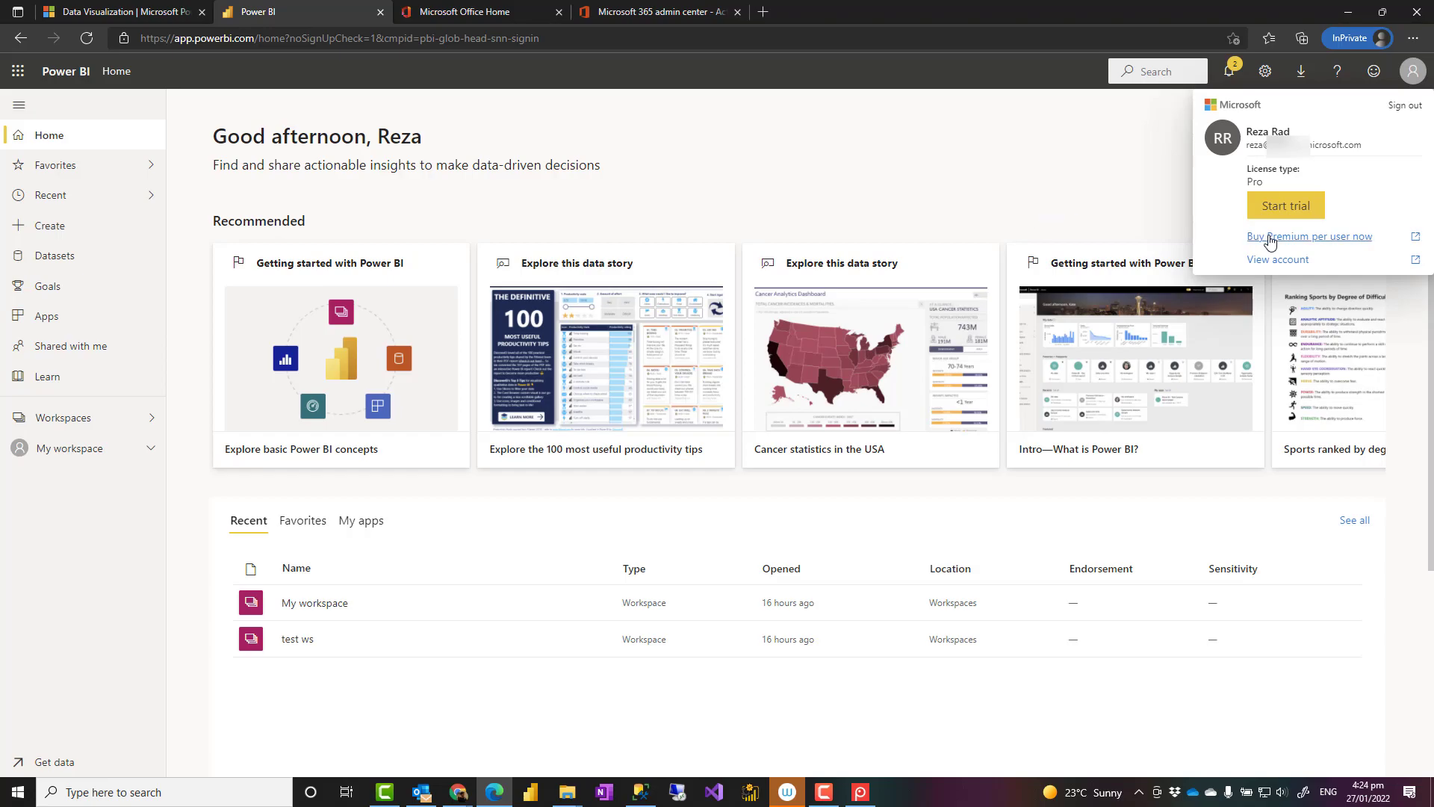
pyautogui.click(1062, 199)
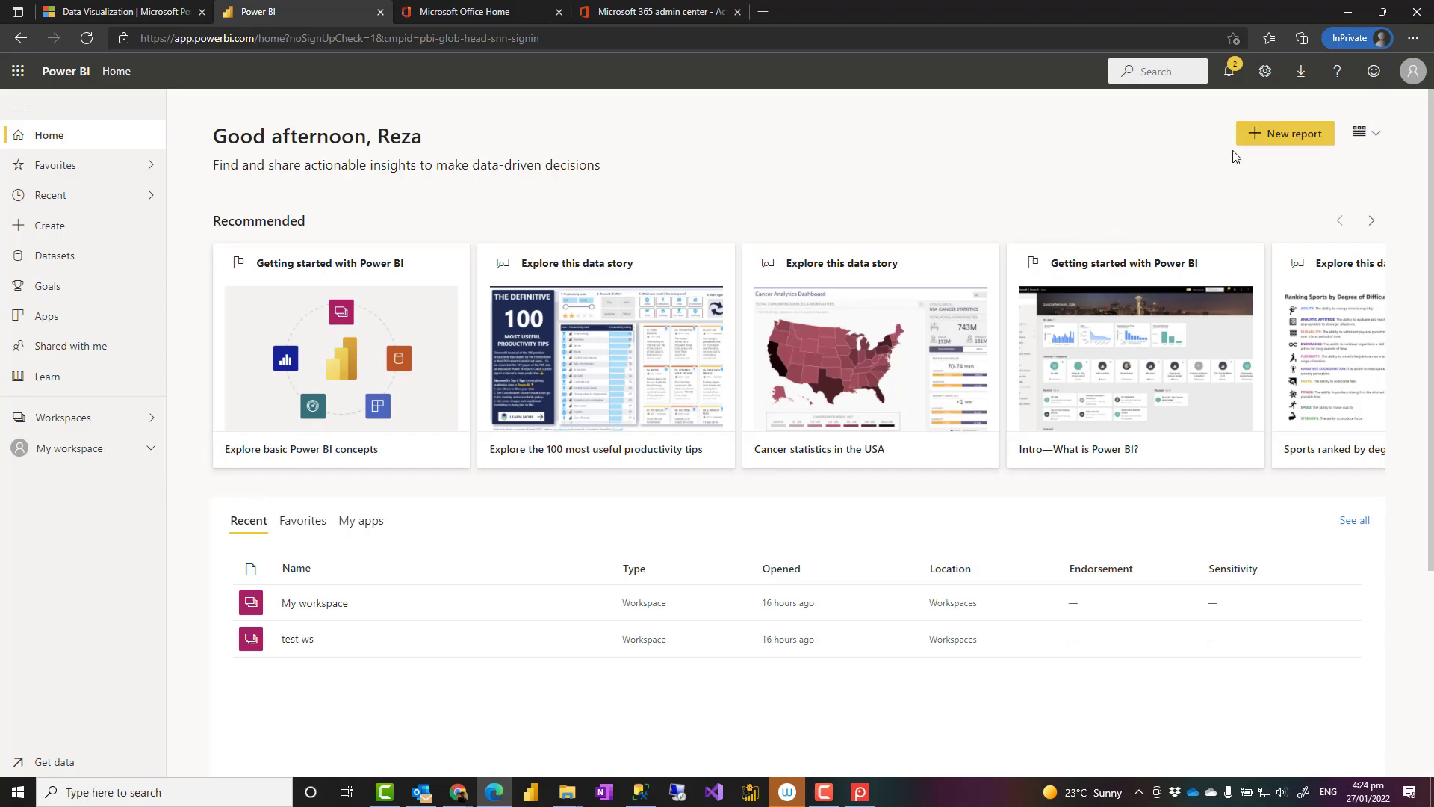
# View the Power BI Admin portal's tenant settings, then open My workspace, discarding unapplied changes.
pyautogui.click(1264, 72)
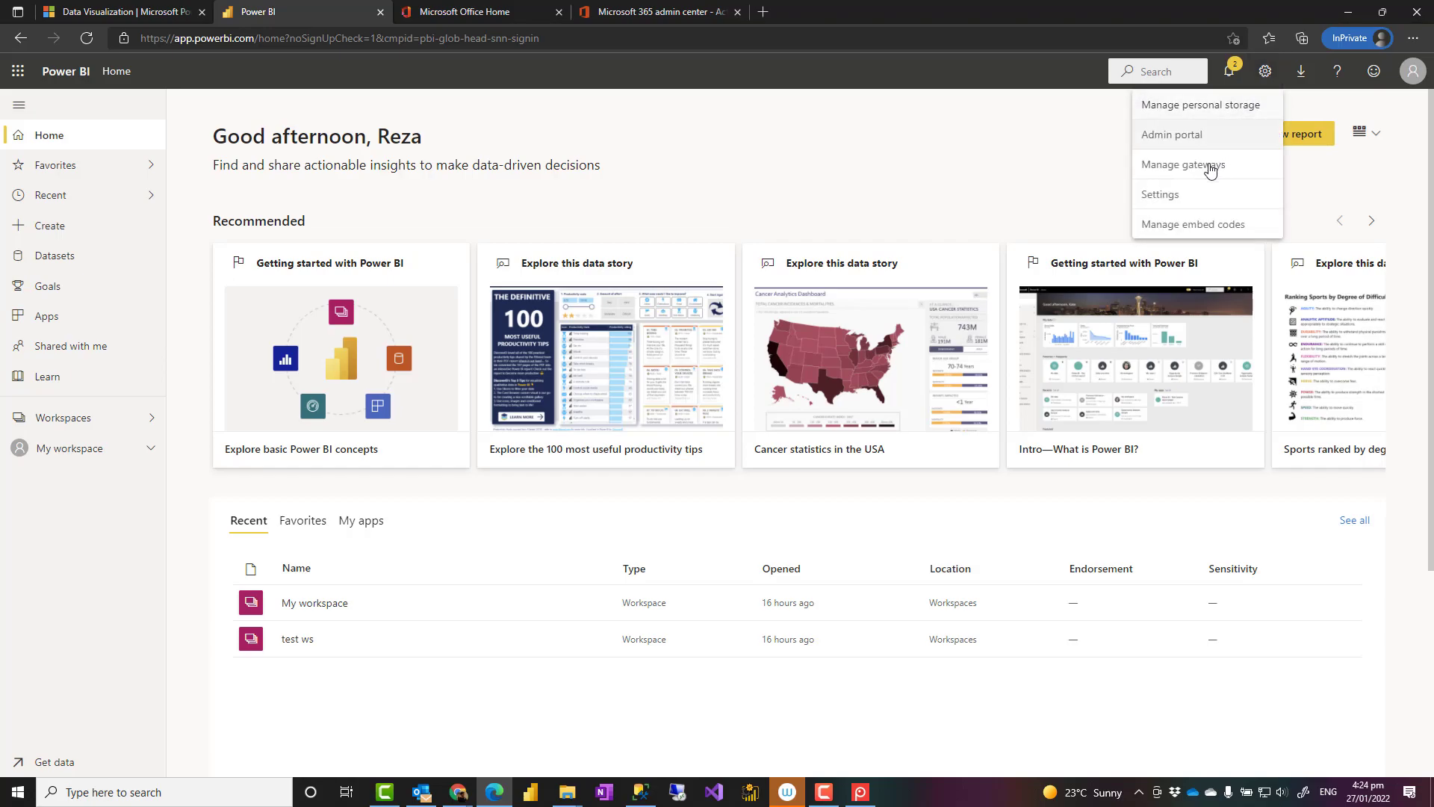
pyautogui.click(1185, 135)
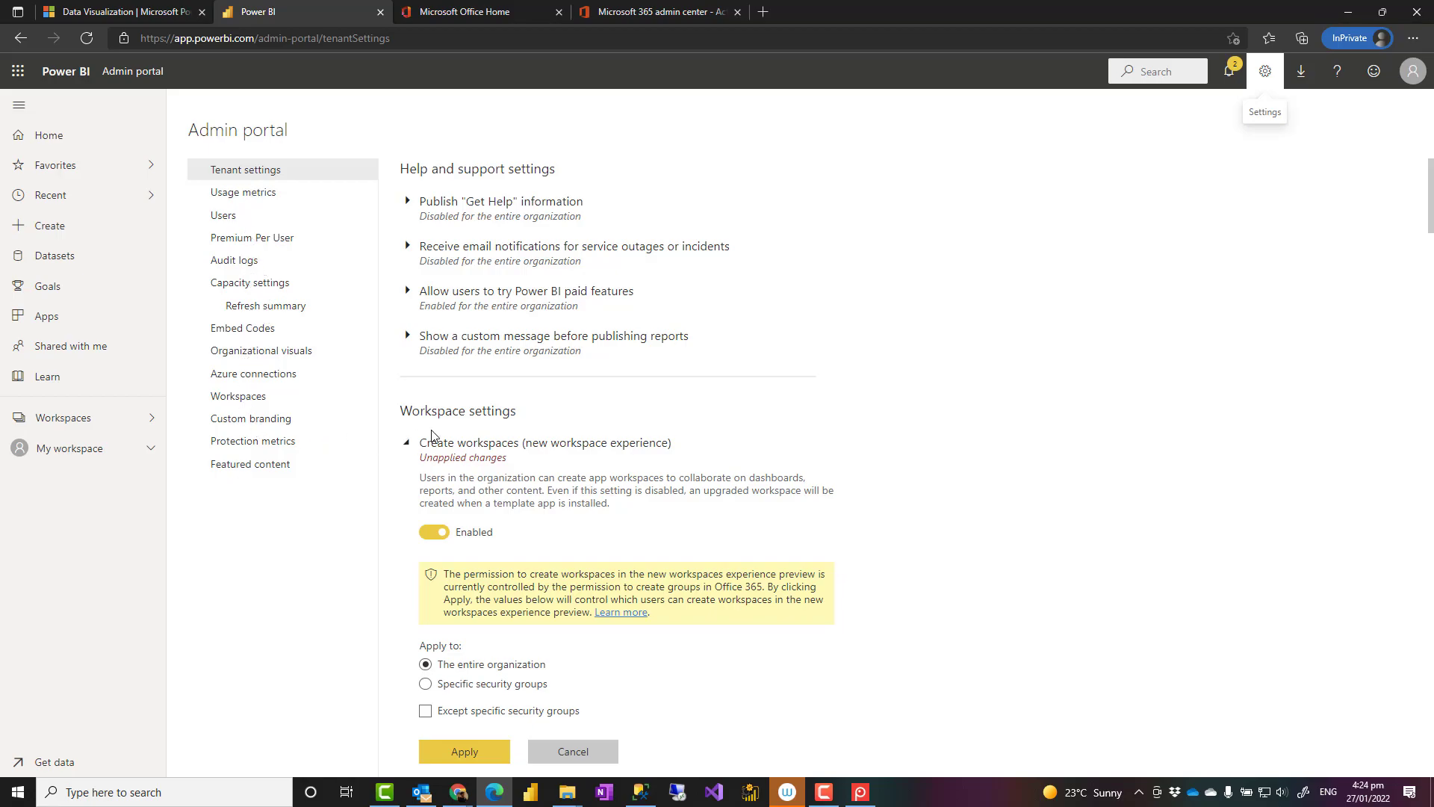
pyautogui.scroll(-19, 474, 411)
pyautogui.scroll(18, 478, 456)
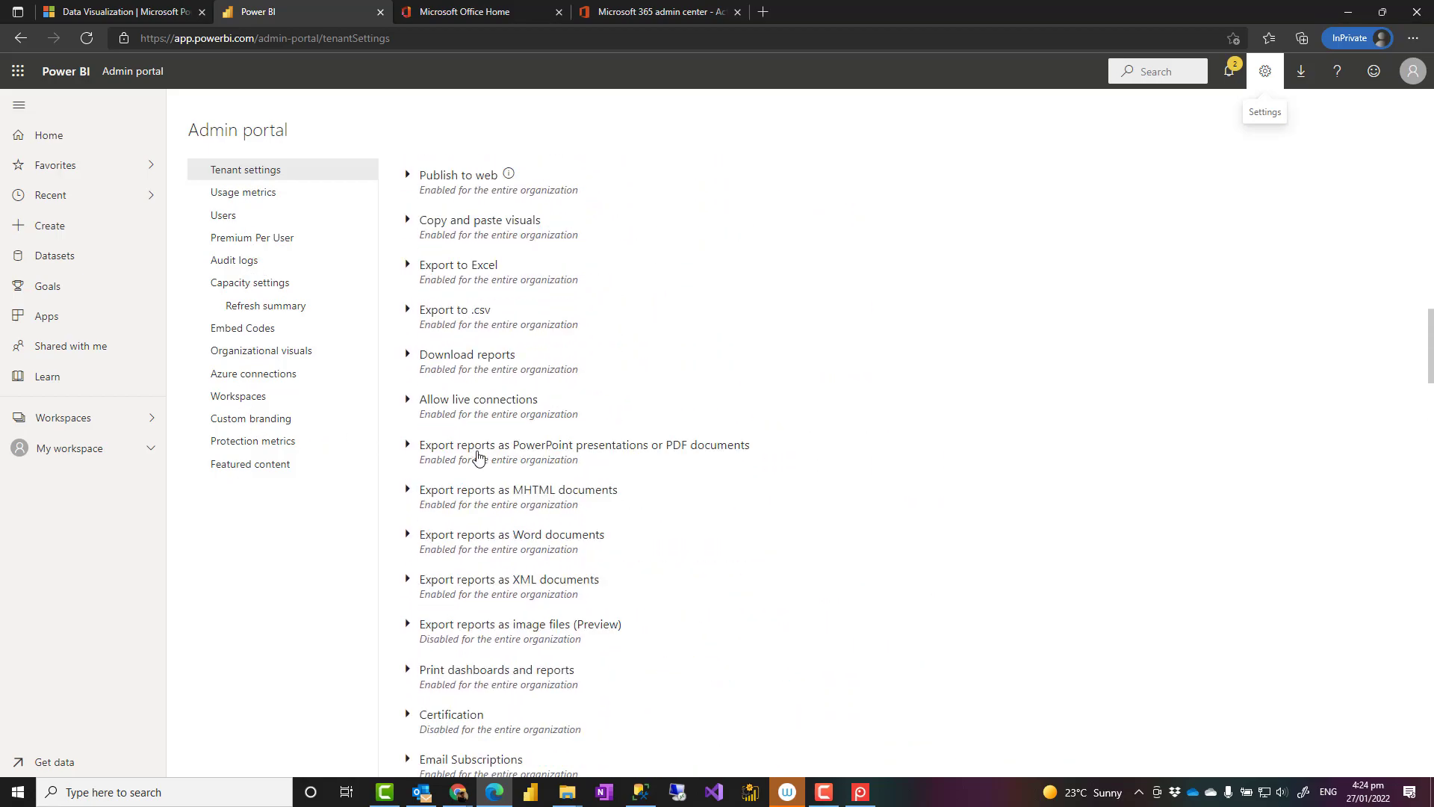
pyautogui.click(80, 419)
pyautogui.click(63, 452)
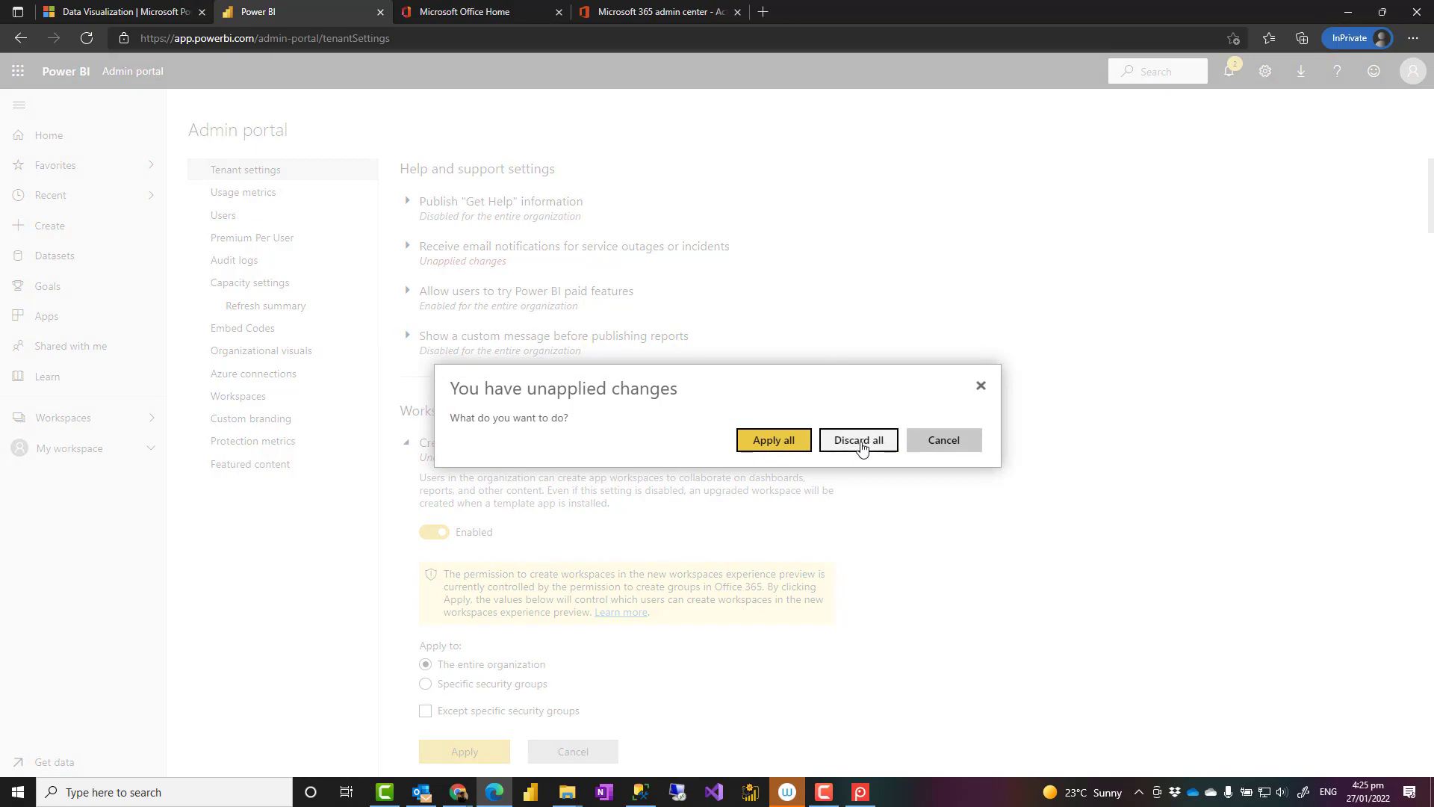
pyautogui.click(861, 445)
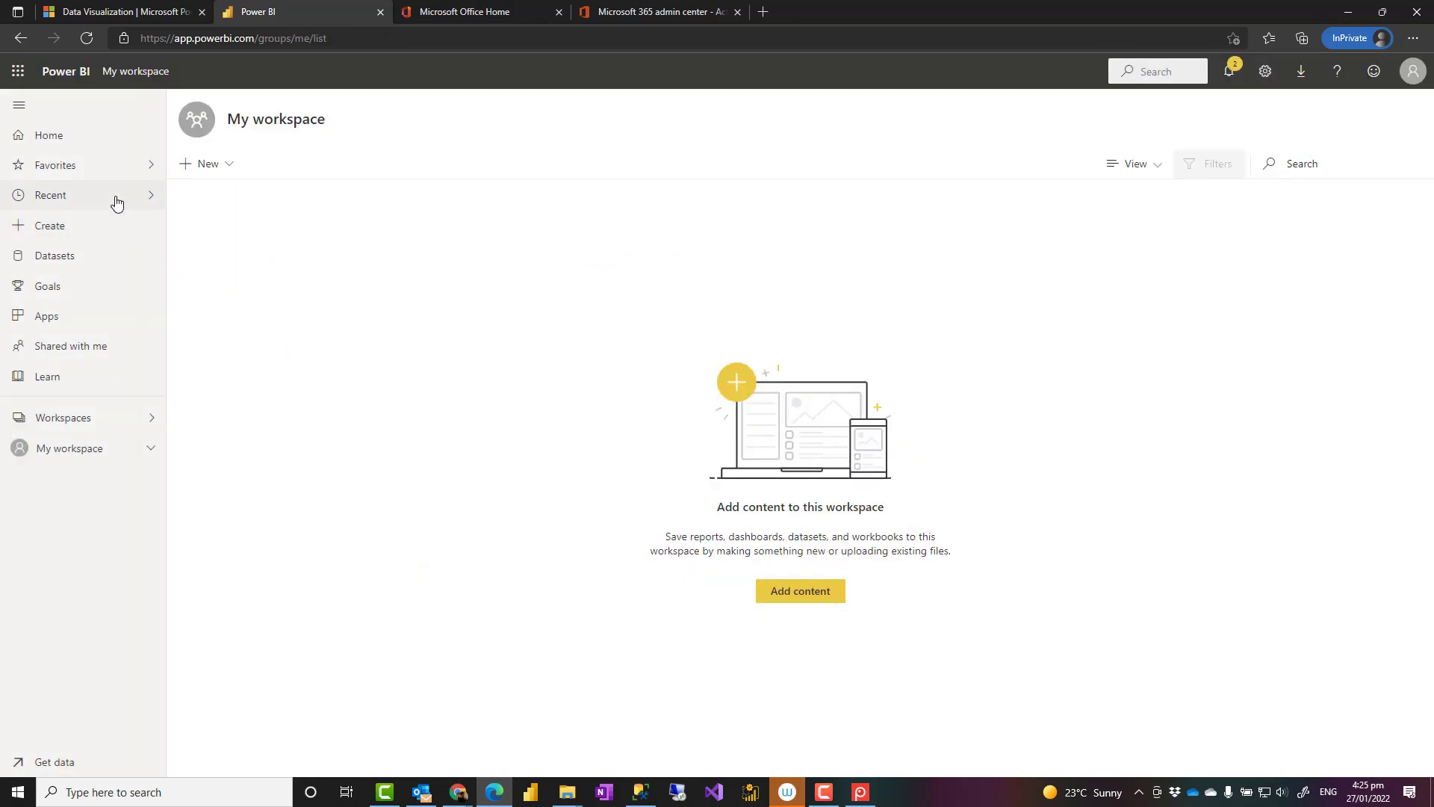